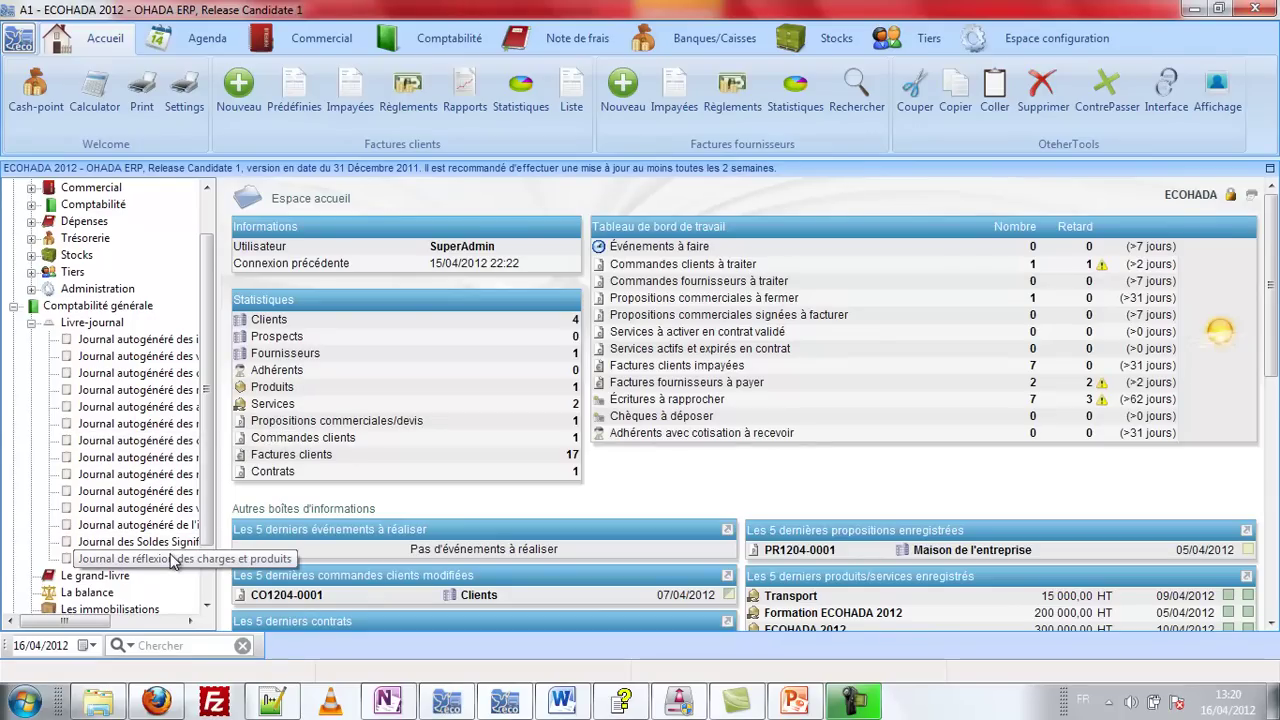
- Create a draft standard customer invoice for the company Clients, dated 16/04/2012 with payment terms A réception
{"action": "left_click_drag", "start_coordinate": [100, 621], "coordinate": [168, 612]}
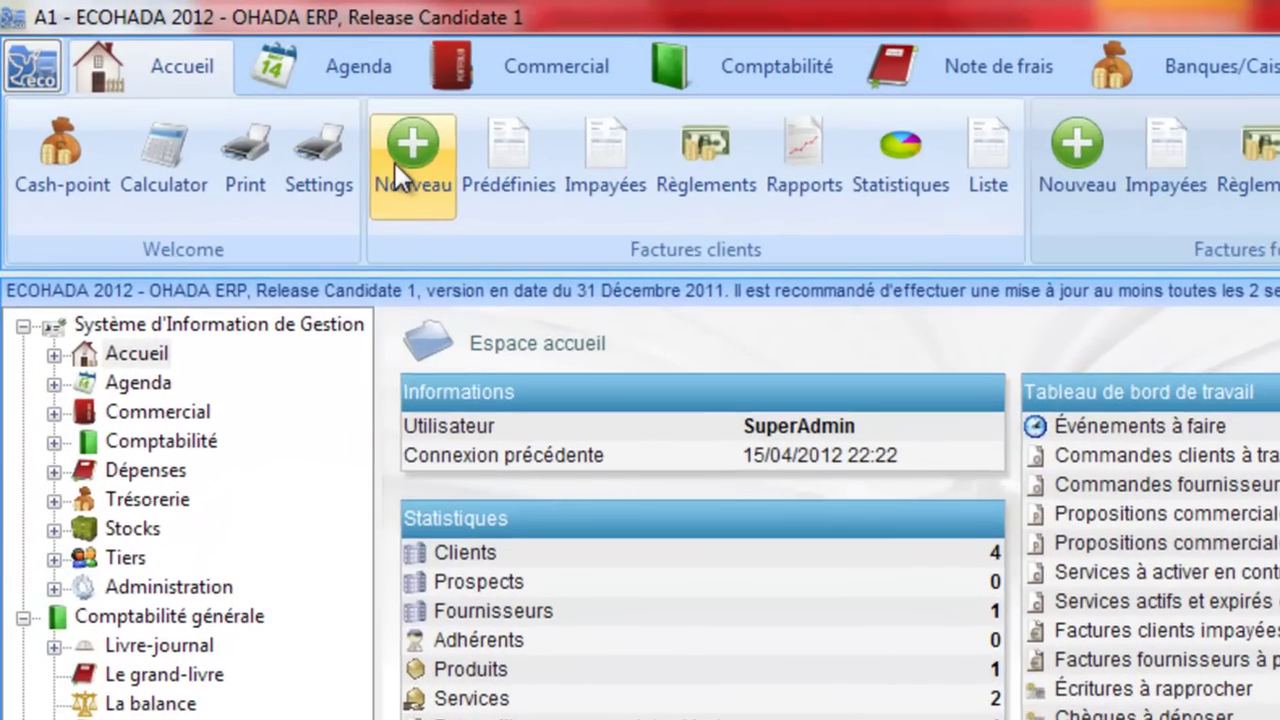
{"action": "left_click", "coordinate": [253, 104]}
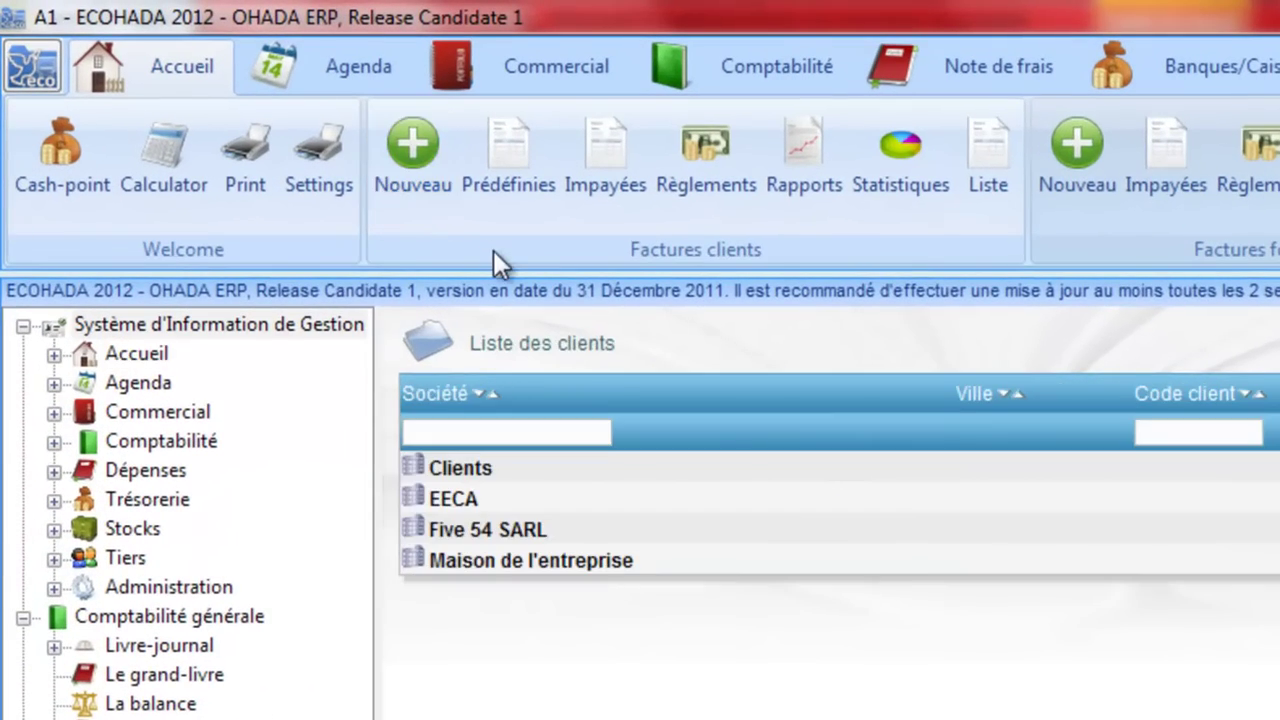
{"action": "double_click", "coordinate": [480, 478]}
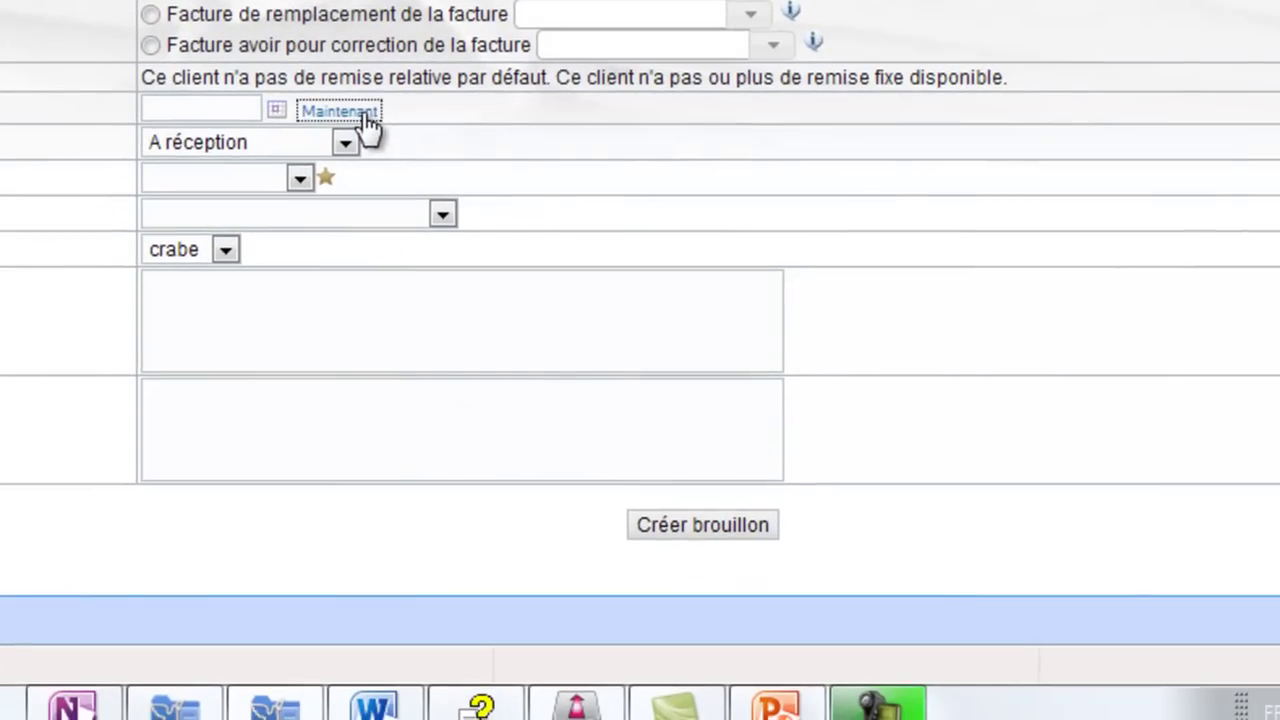
{"action": "left_click", "coordinate": [937, 607]}
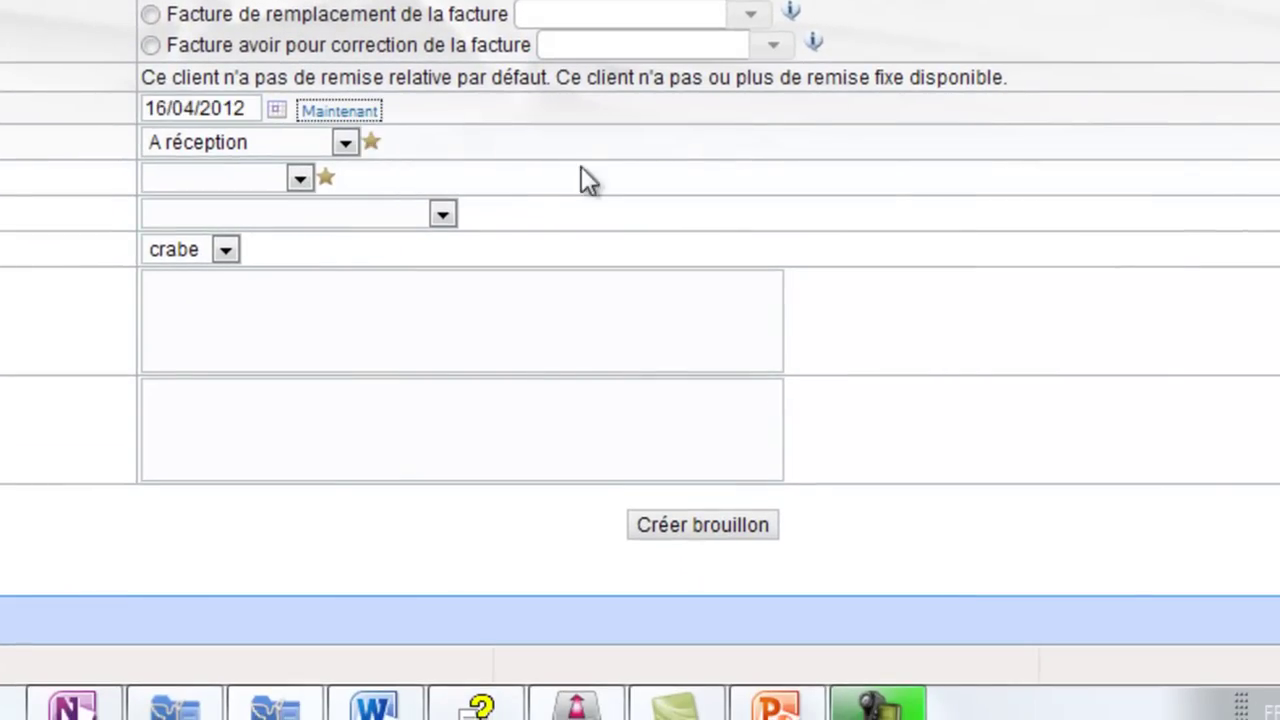
{"action": "left_click", "coordinate": [723, 532]}
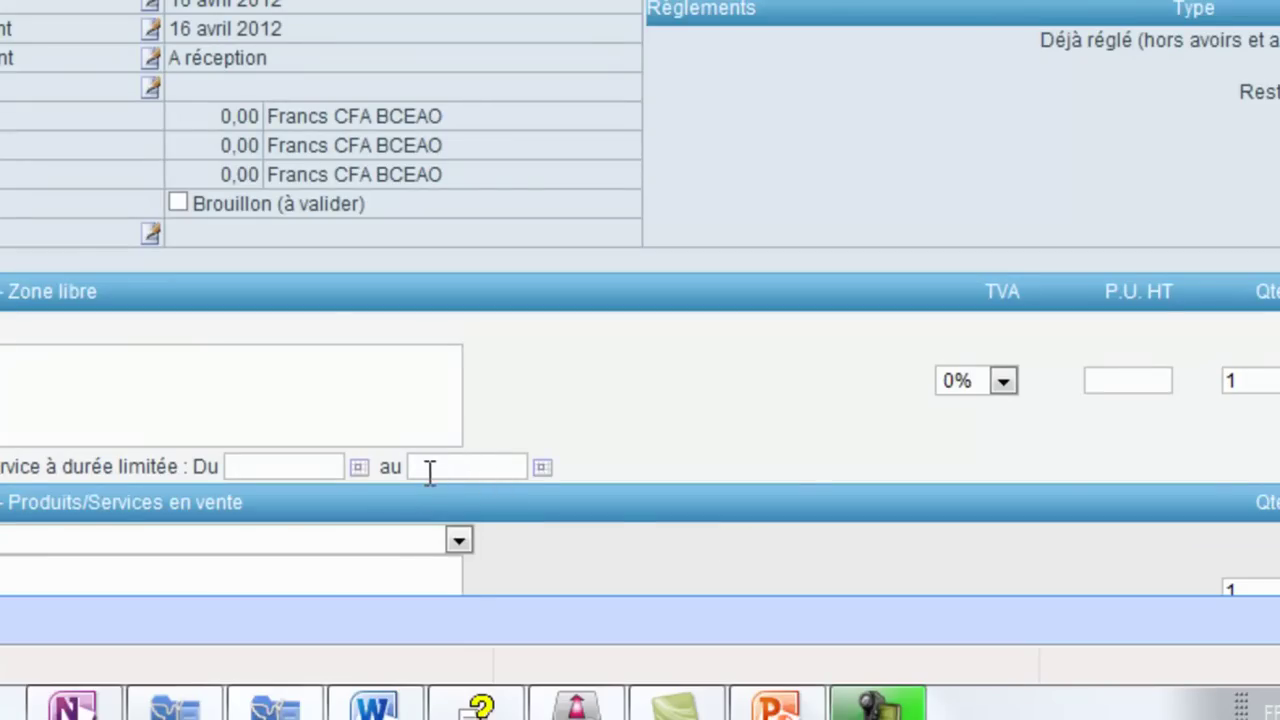
- Add the product ERP - ECOHADA 2012 to the invoice with quantity 10 and a 20% discount
{"action": "left_click", "coordinate": [458, 543]}
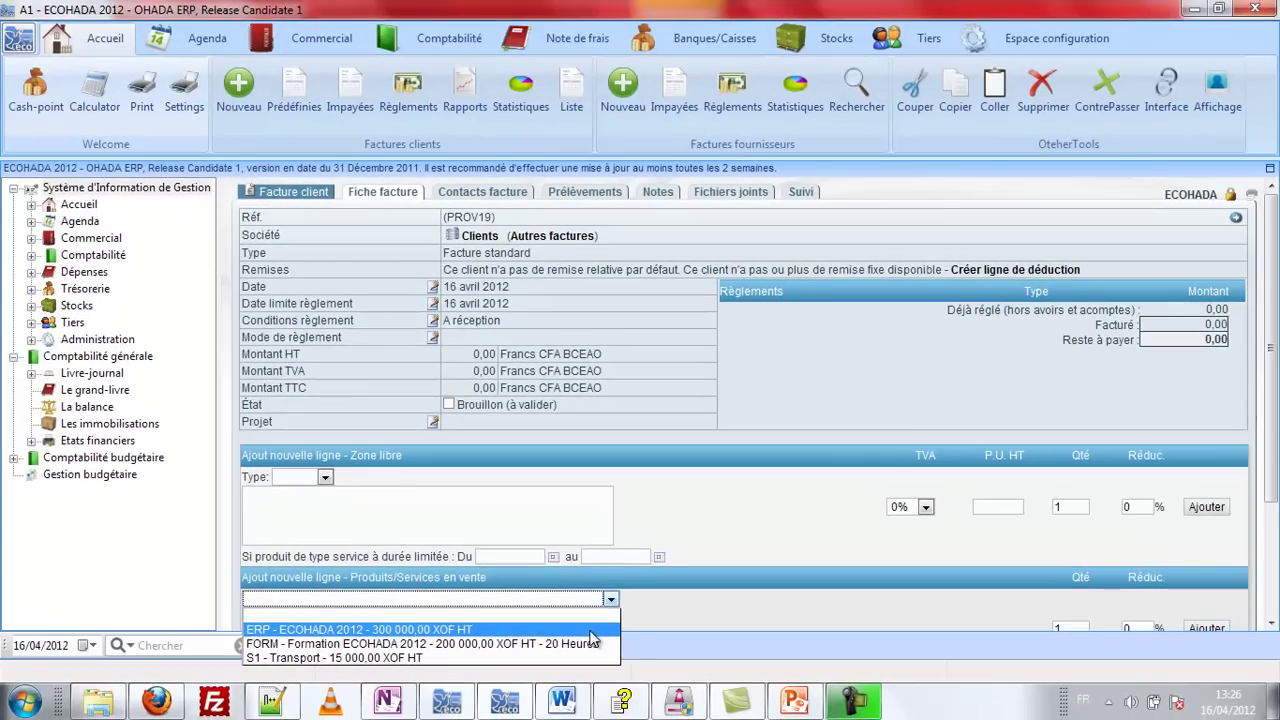
{"action": "left_click", "coordinate": [425, 571]}
{"action": "left_click_drag", "start_coordinate": [1274, 401], "coordinate": [1274, 510]}
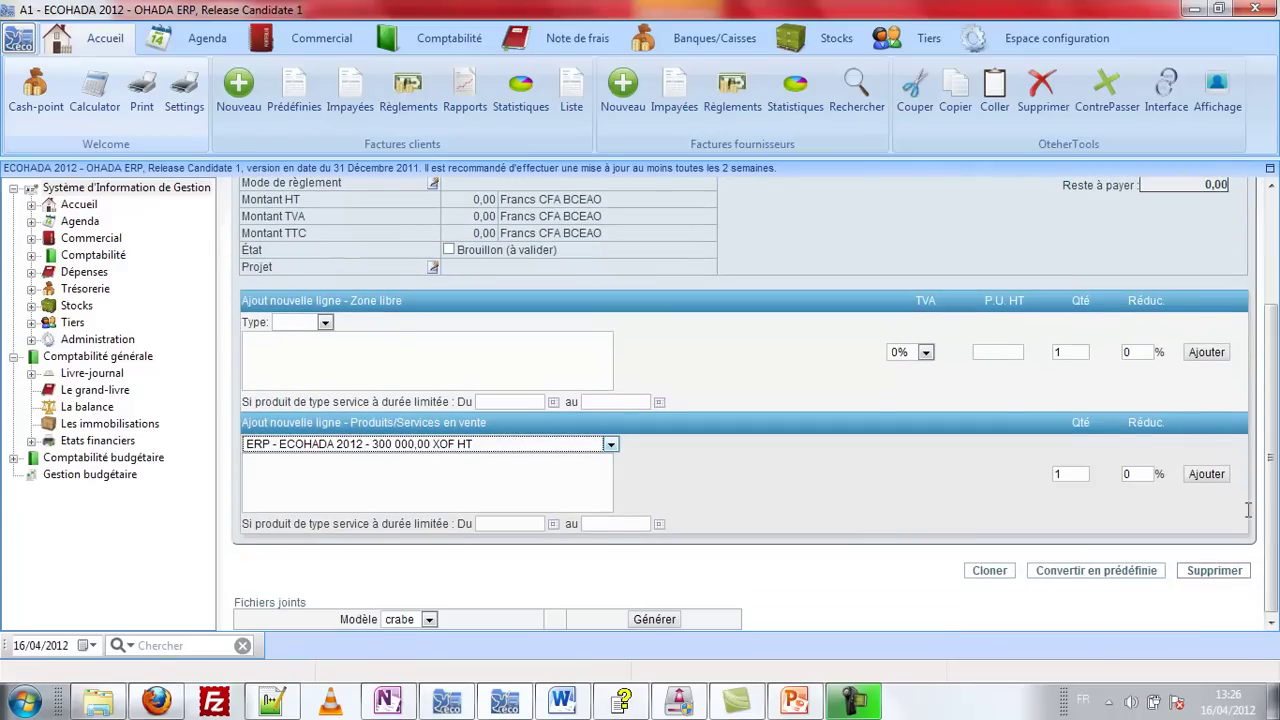
{"action": "left_click", "coordinate": [1081, 474]}
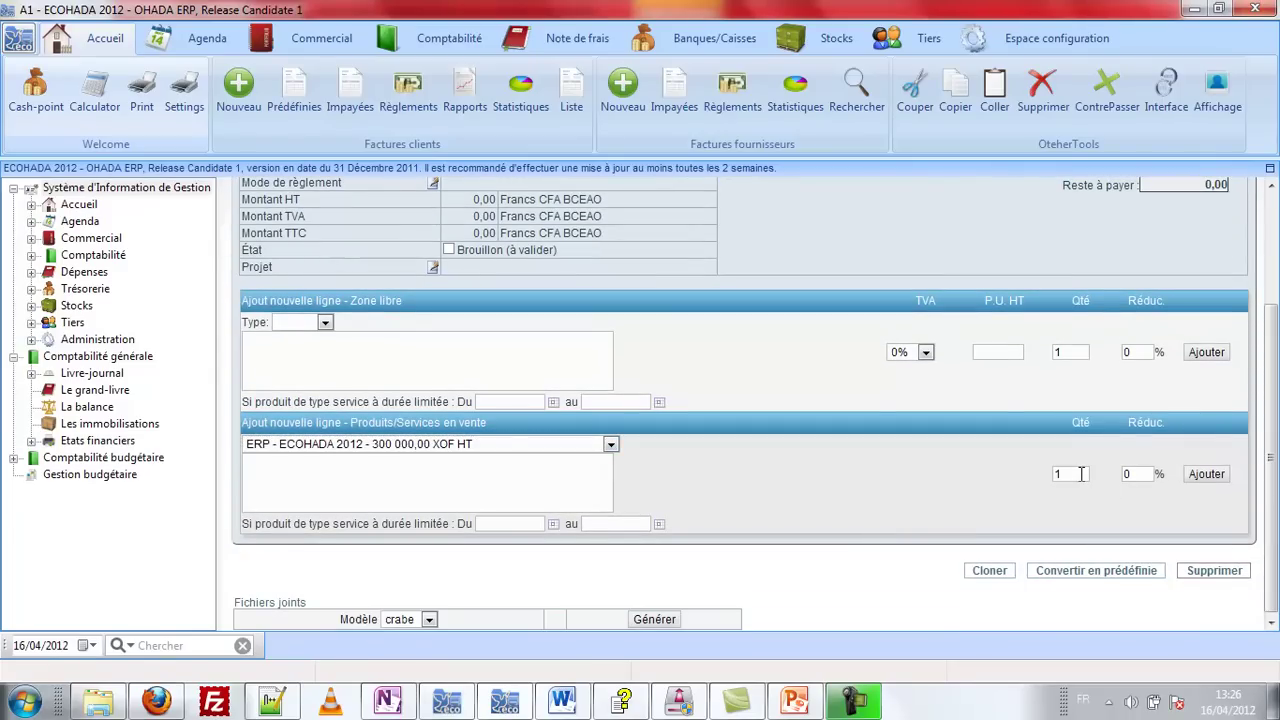
{"action": "type", "text": "0"}
{"action": "left_click", "coordinate": [1134, 474]}
{"action": "type", "text": "20"}
{"action": "key", "text": "Return"}
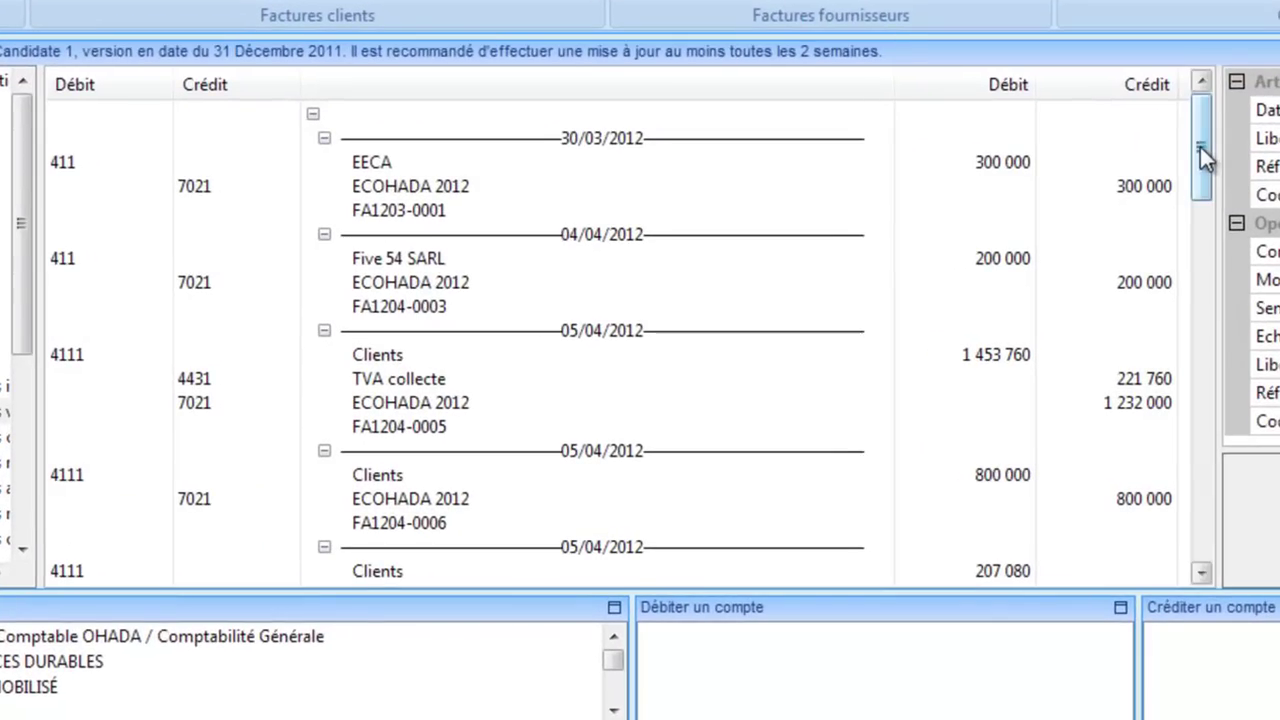
- Examine the entries in the auto-generated sales journal, down to those dated 16/04/2012
{"action": "left_click_drag", "start_coordinate": [1199, 147], "coordinate": [1201, 555]}
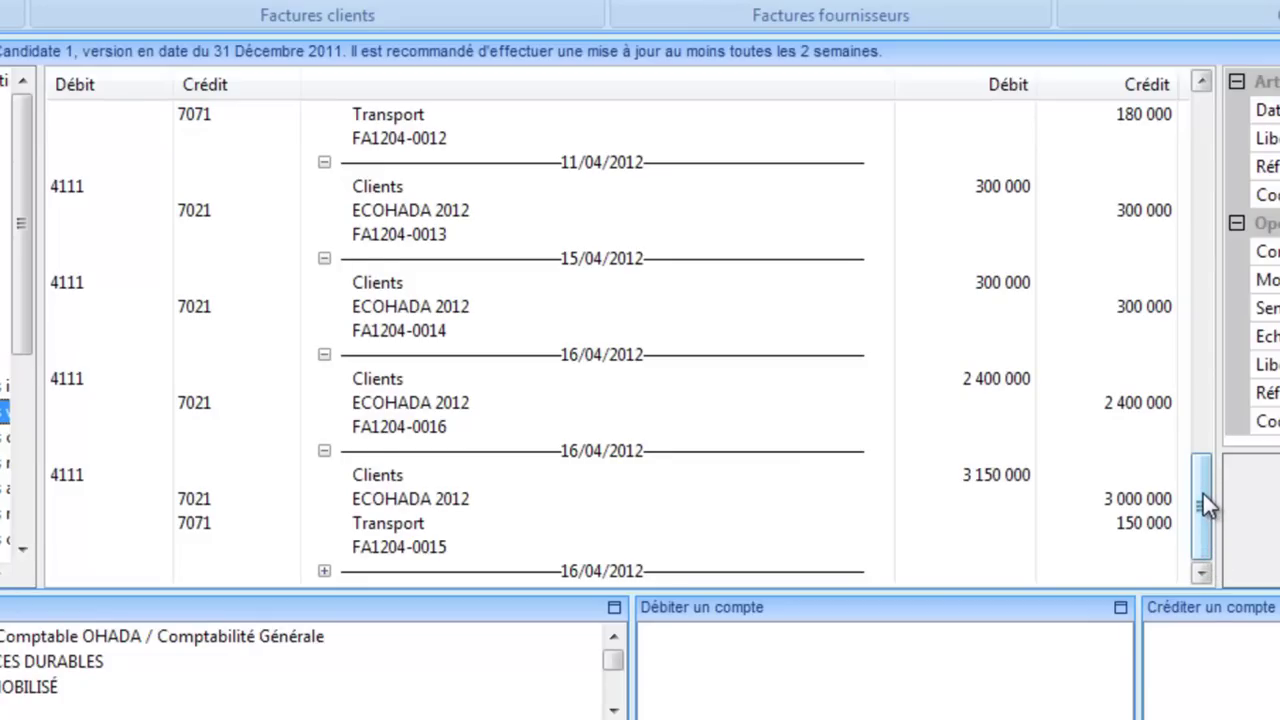
{"action": "left_click_drag", "start_coordinate": [1201, 496], "coordinate": [1203, 417]}
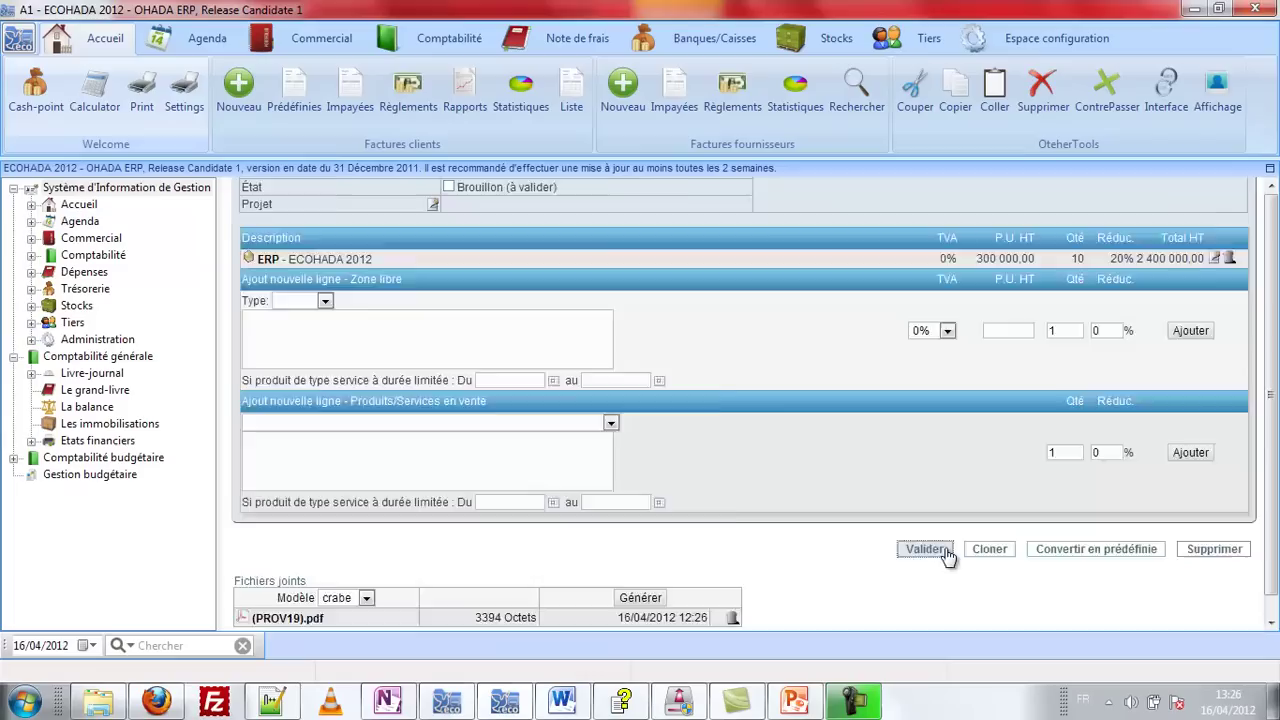
- Validate the draft customer invoice and record a cash (Espèce) payment for it dated 16/04/2012
{"action": "left_click", "coordinate": [925, 549]}
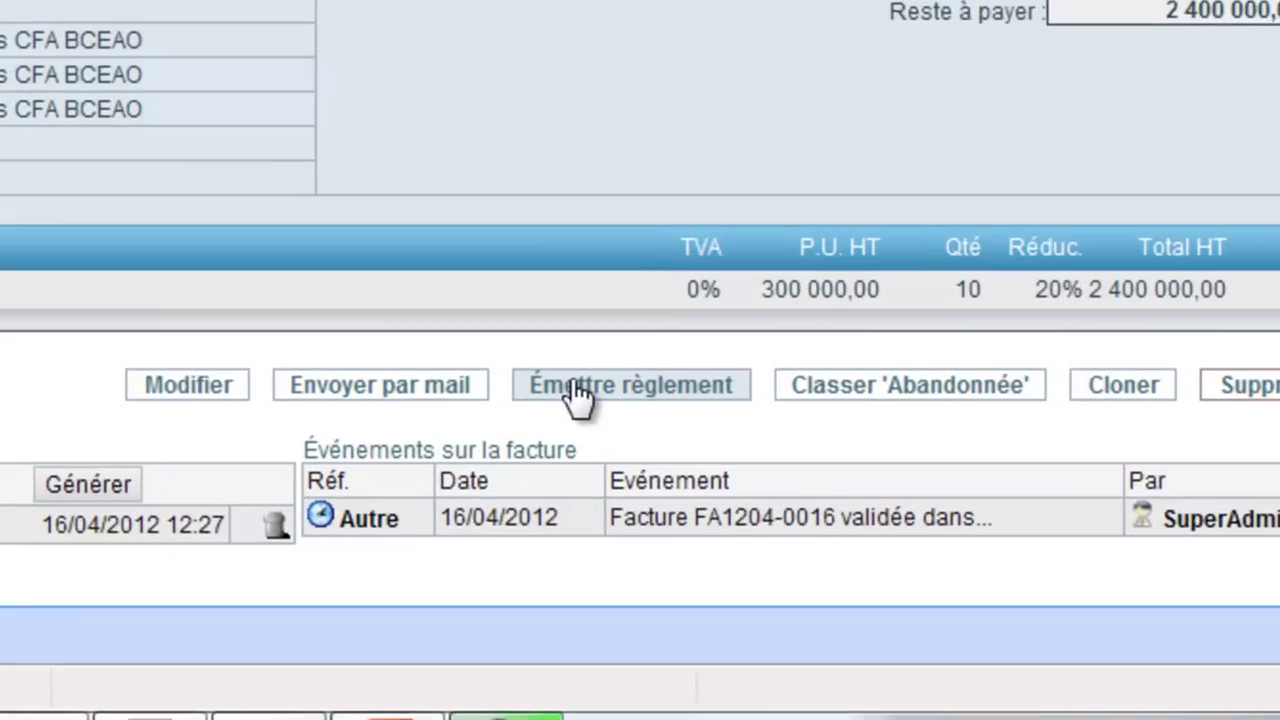
{"action": "left_click", "coordinate": [578, 392]}
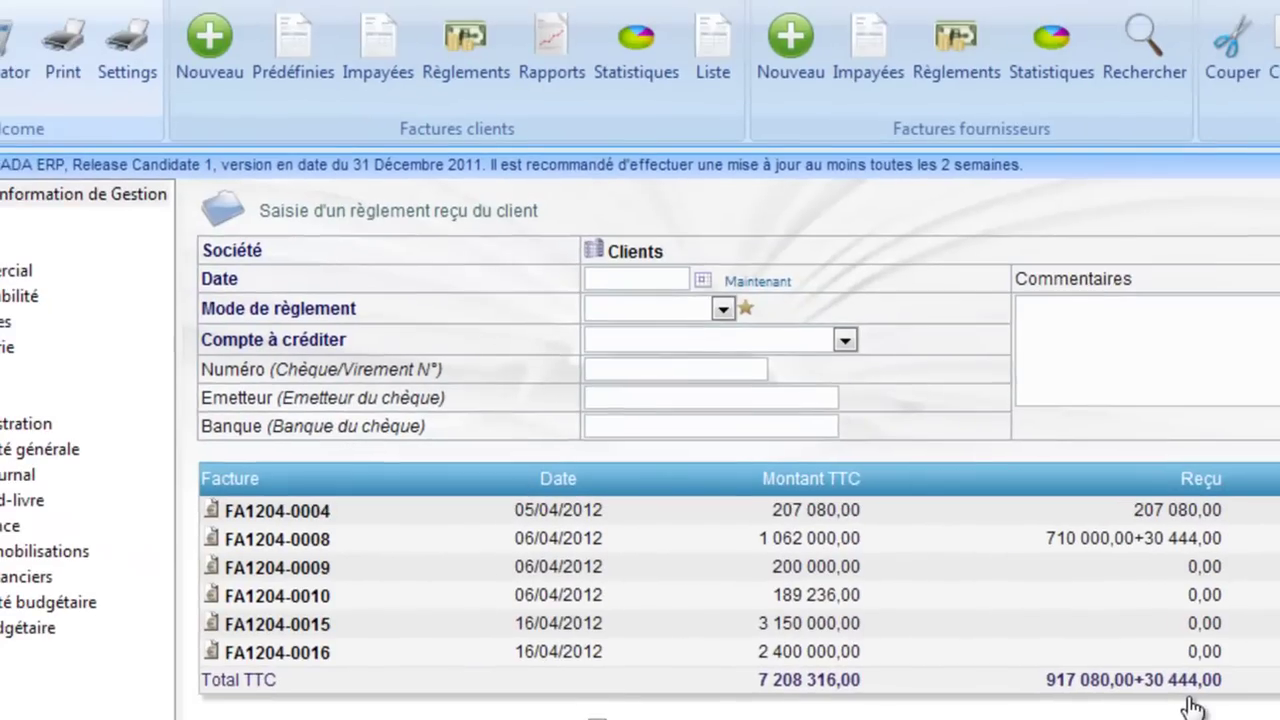
{"action": "left_click", "coordinate": [758, 283]}
{"action": "left_click", "coordinate": [744, 308]}
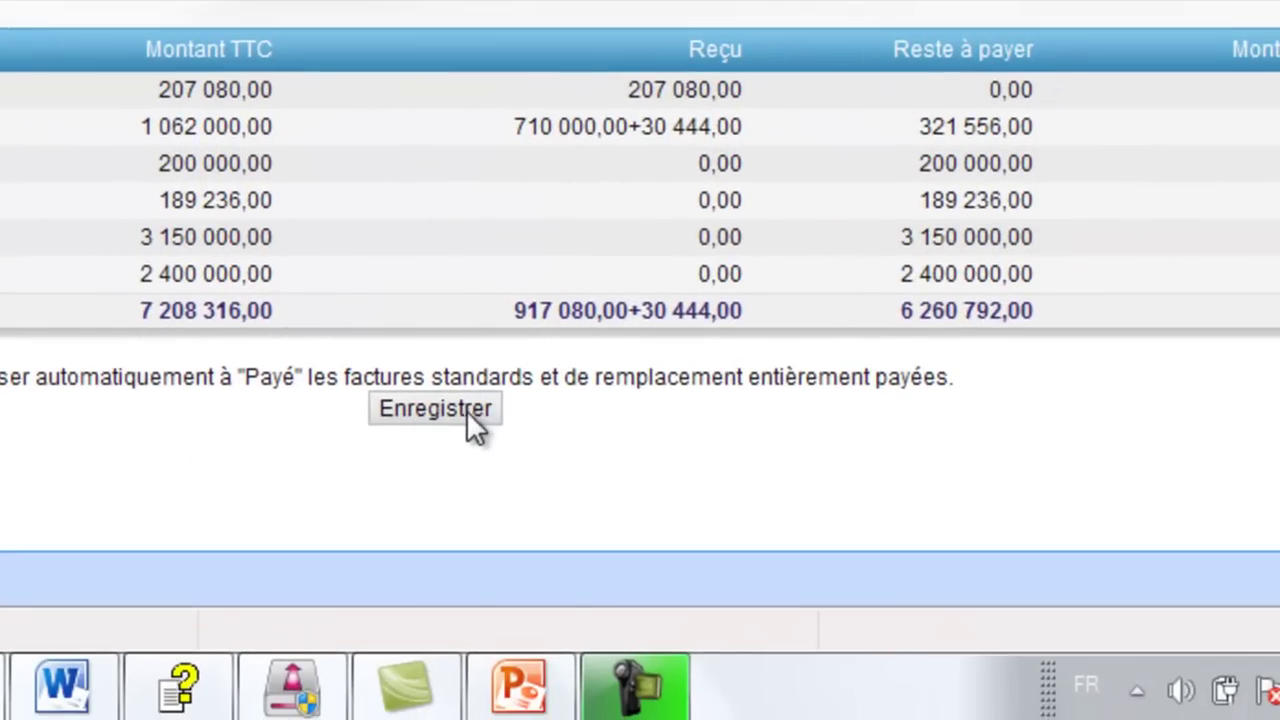
{"action": "left_click", "coordinate": [464, 410]}
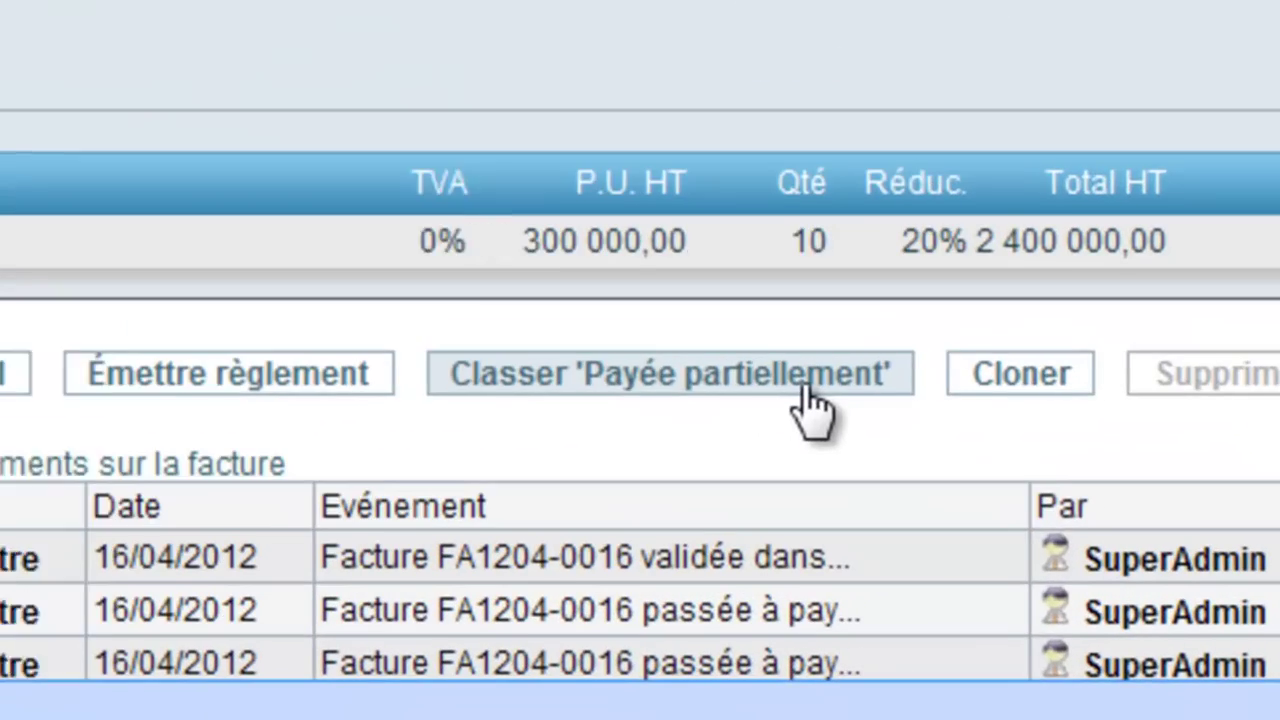
- Classify the customer invoice as partially paid with the reason Mauvais payeur, and check the loss entries in the journal
{"action": "left_click", "coordinate": [1063, 527]}
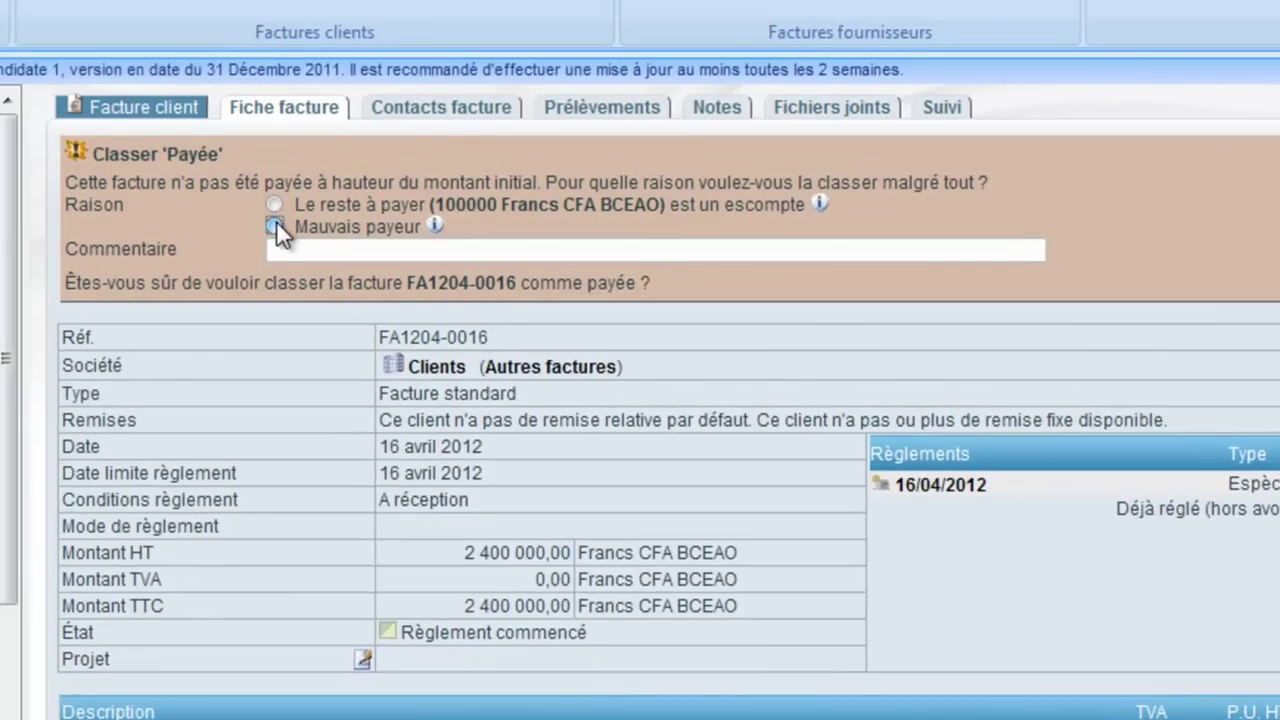
{"action": "left_click", "coordinate": [274, 226]}
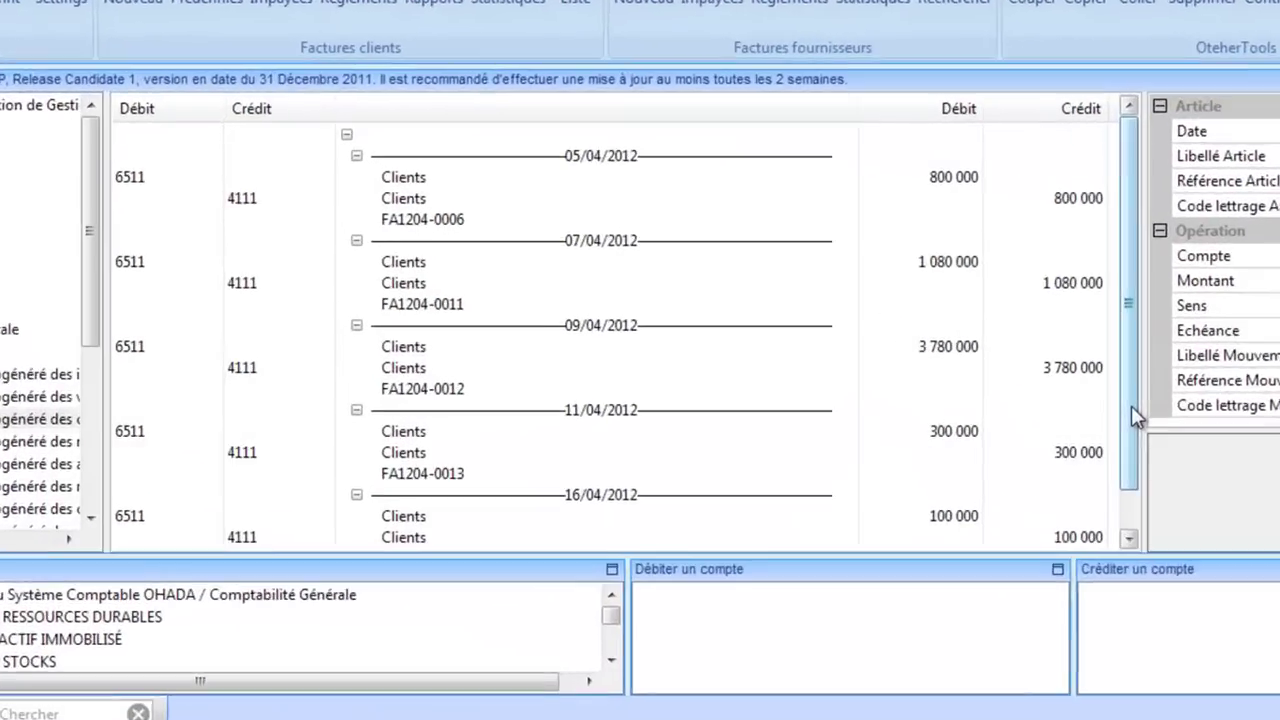
{"action": "scroll", "coordinate": [1245, 430], "scroll_direction": "down", "scroll_amount": 1}
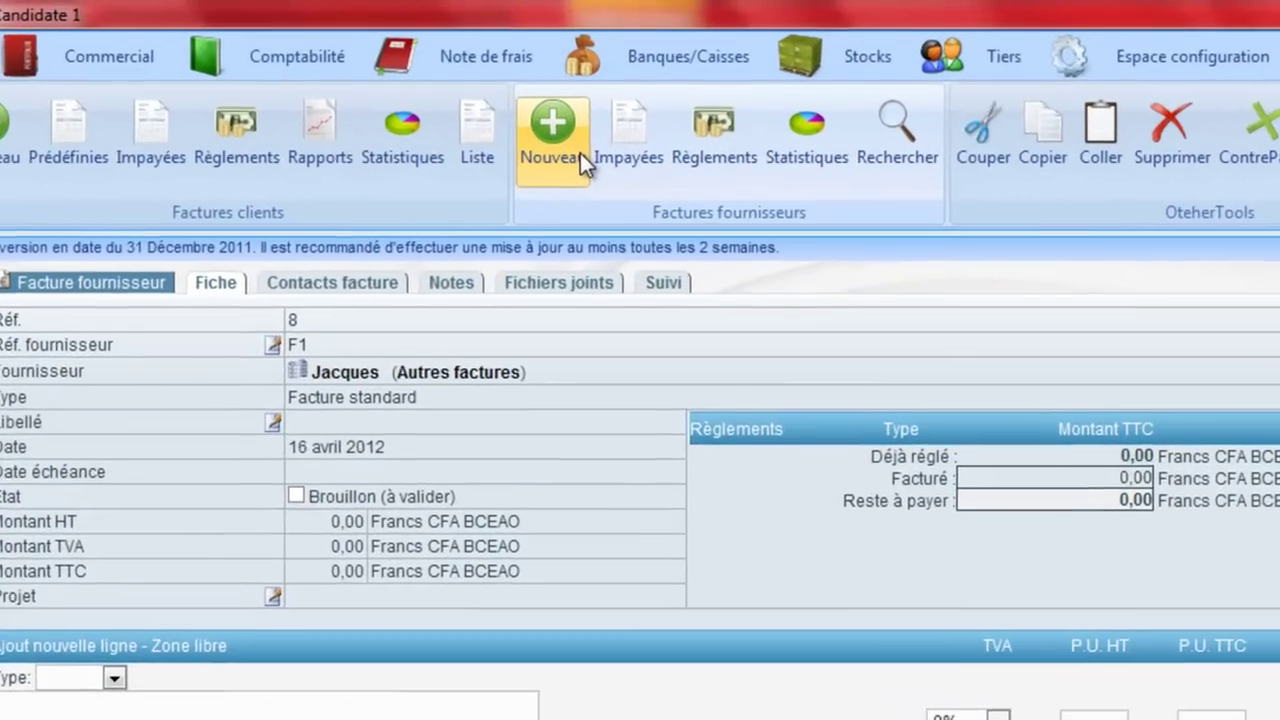
- Create a draft standard supplier invoice for the listed supplier with supplier reference F356 and invoice date 16/04/2012
{"action": "left_click", "coordinate": [626, 122]}
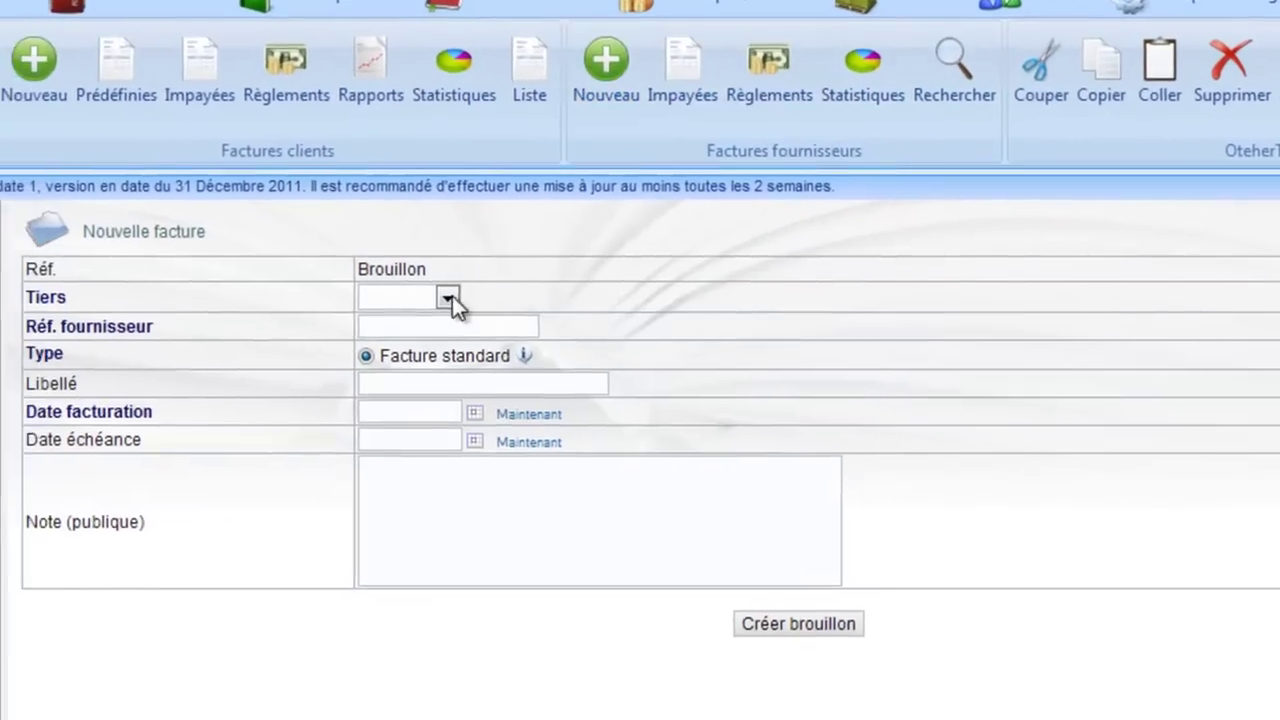
{"action": "left_click", "coordinate": [448, 297]}
{"action": "left_click", "coordinate": [540, 208]}
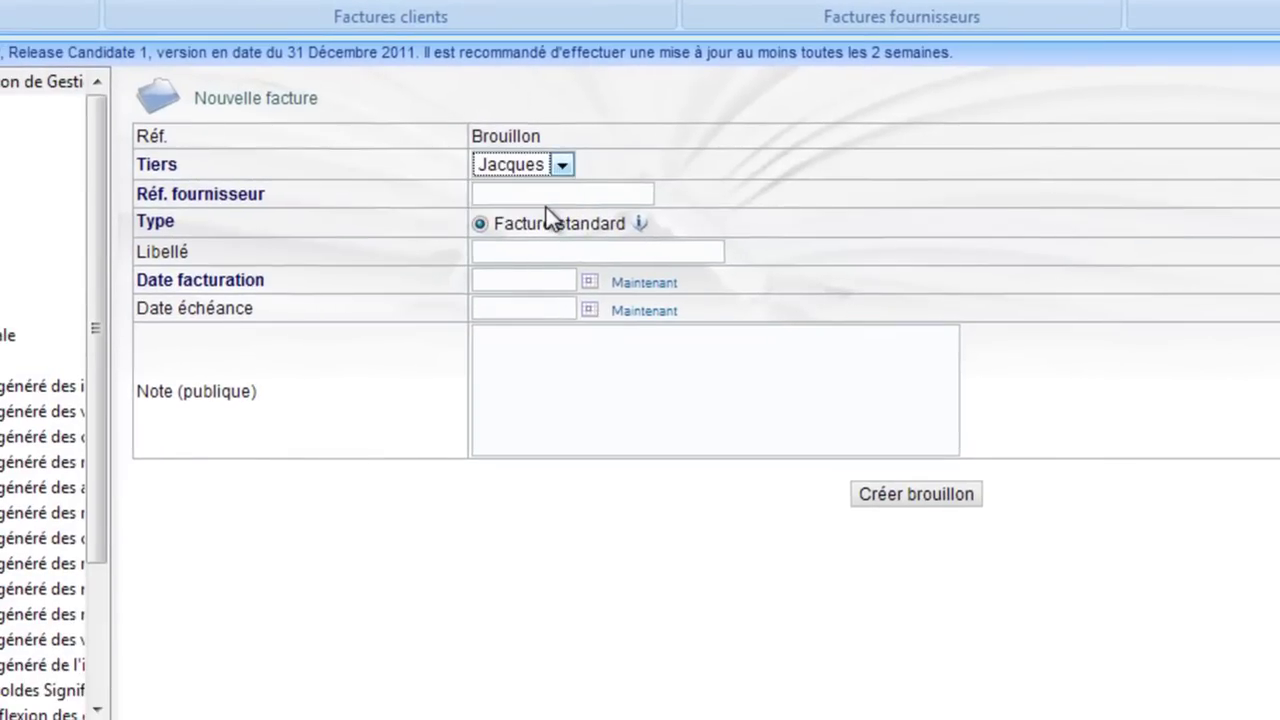
{"action": "left_click", "coordinate": [548, 194]}
{"action": "type", "text": "F356"}
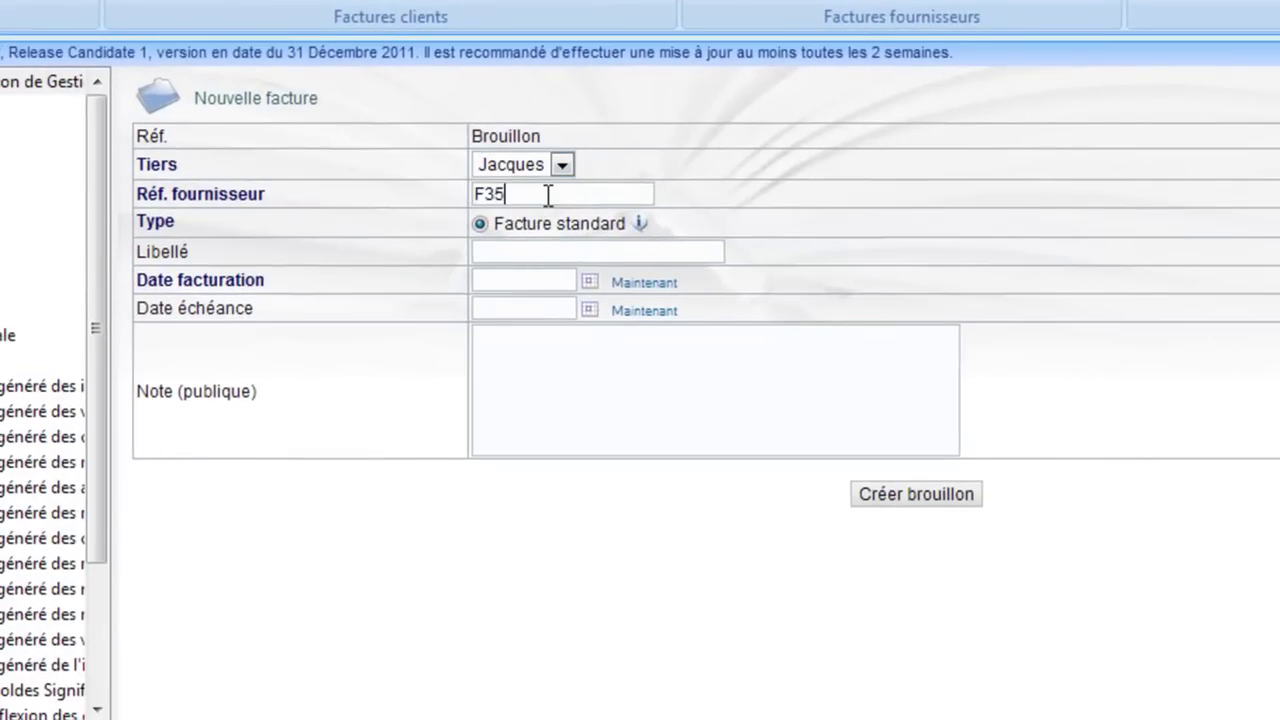
{"action": "left_click", "coordinate": [636, 283]}
{"action": "left_click", "coordinate": [889, 492]}
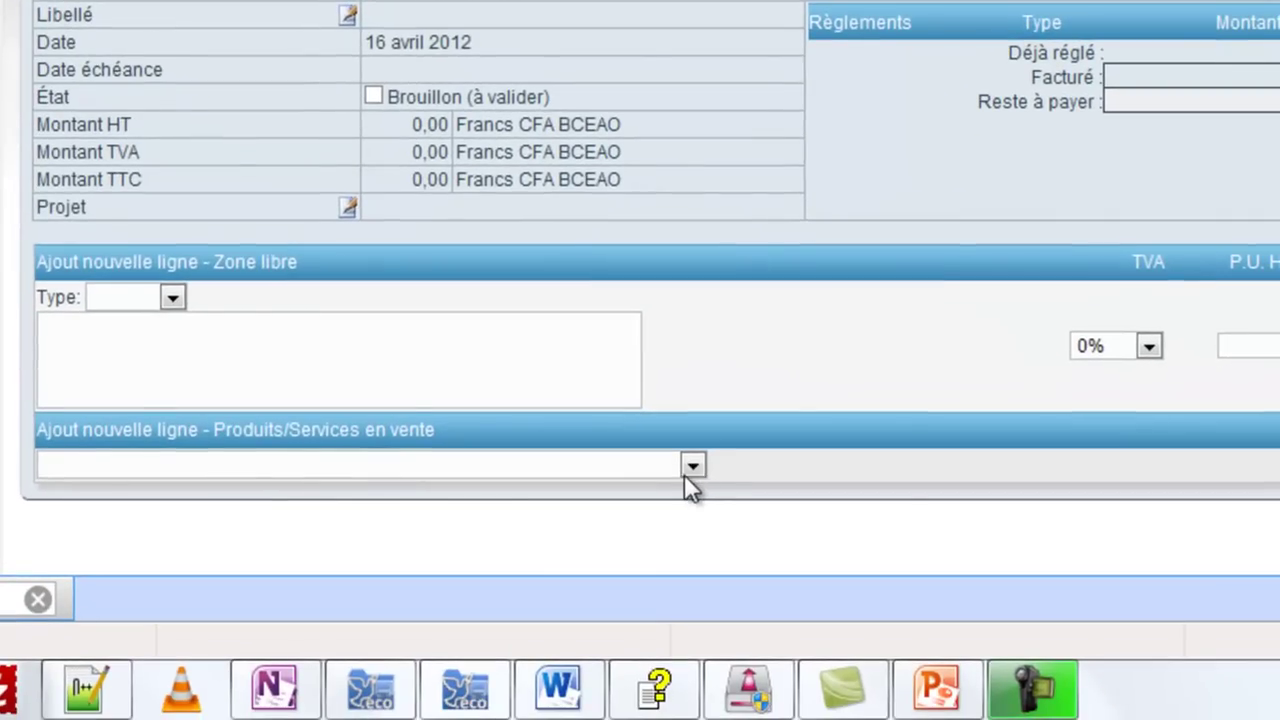
- Add nine units of ERP (F2) - ECOHADA 2012 to the supplier invoice and check the purchase journal entries
{"action": "left_click", "coordinate": [687, 465]}
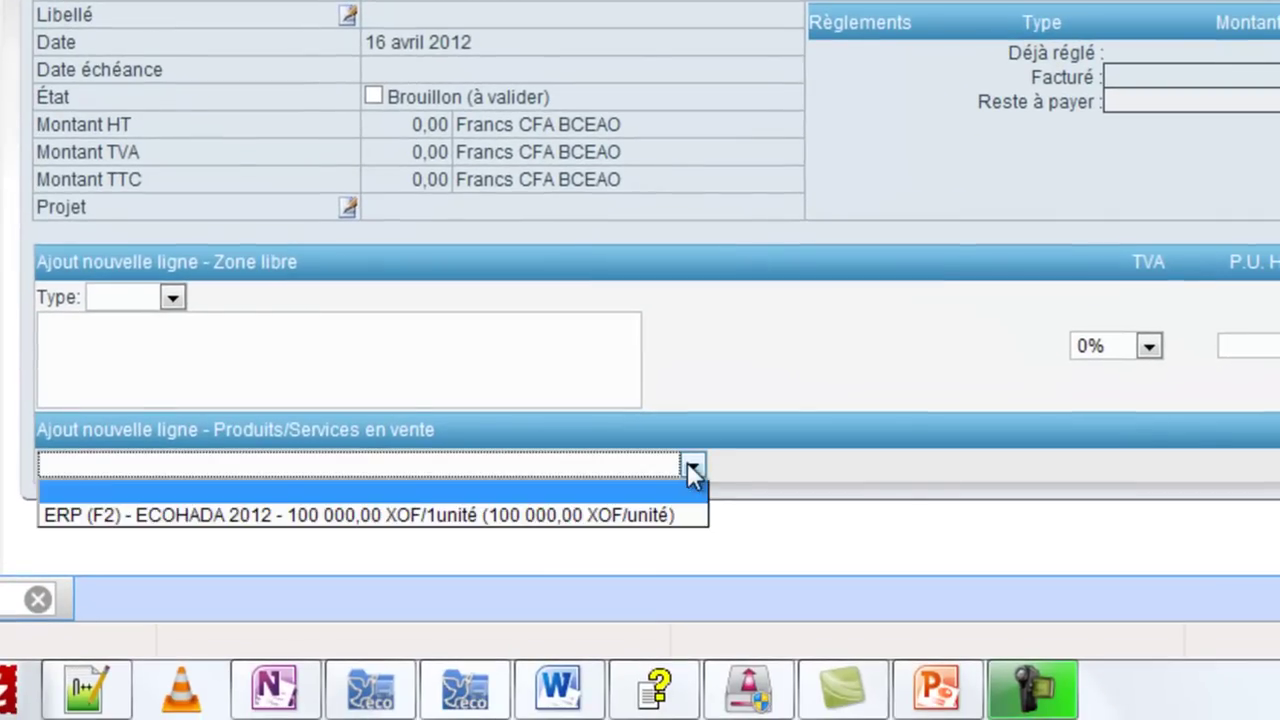
{"action": "left_click", "coordinate": [674, 516]}
{"action": "key", "text": "Return"}
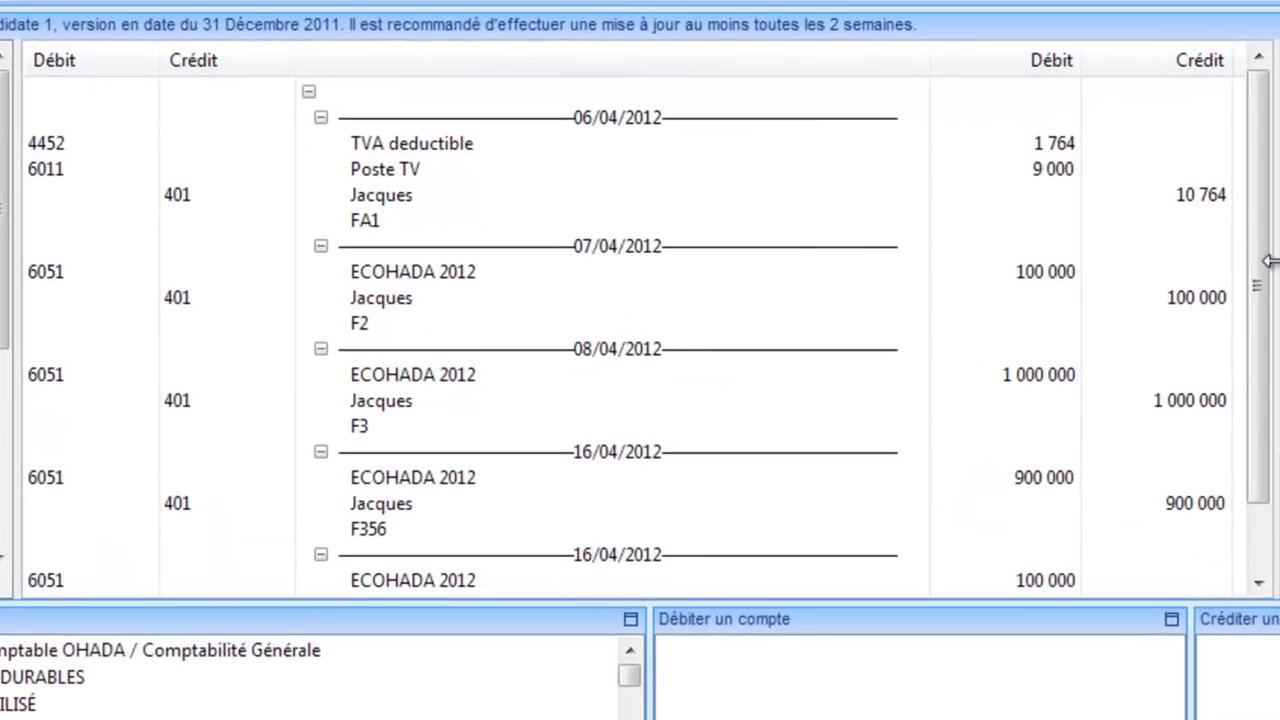
{"action": "left_click_drag", "start_coordinate": [1268, 268], "coordinate": [1268, 349]}
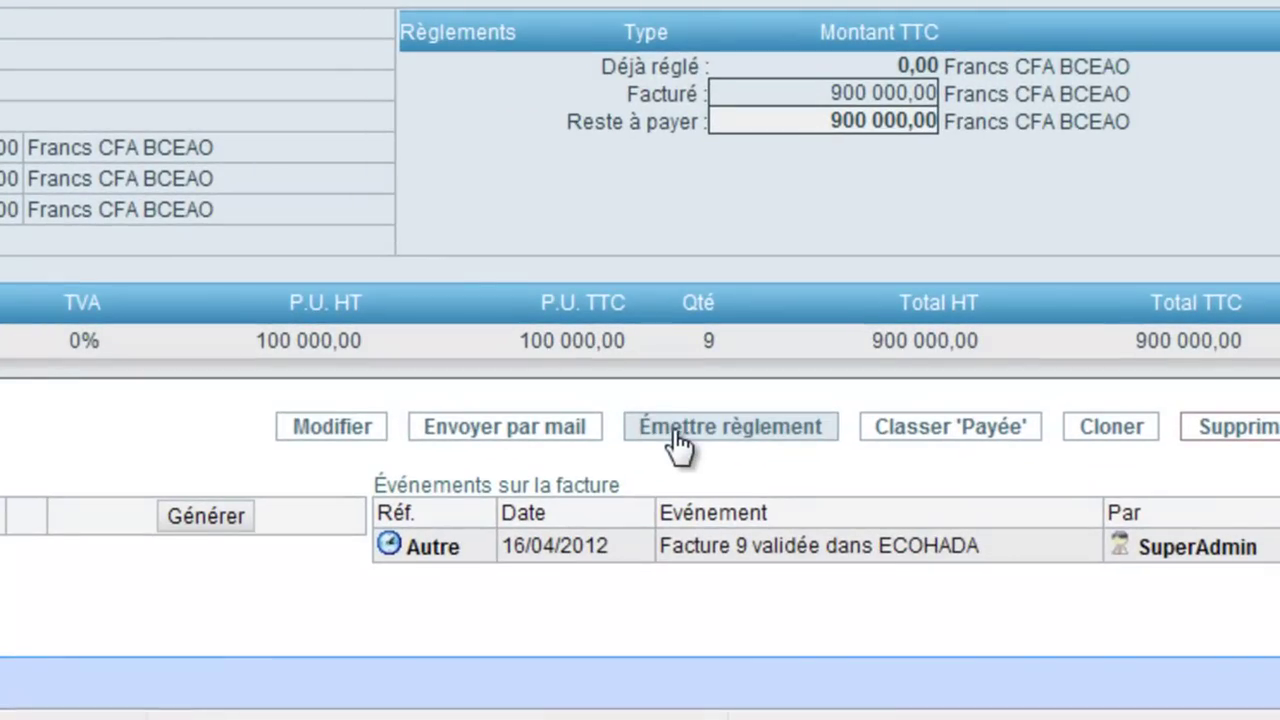
- Record a supplier payment dated 16/04/2012 with payment mode Espèce from the account Compte caisse
{"action": "left_click", "coordinate": [678, 445]}
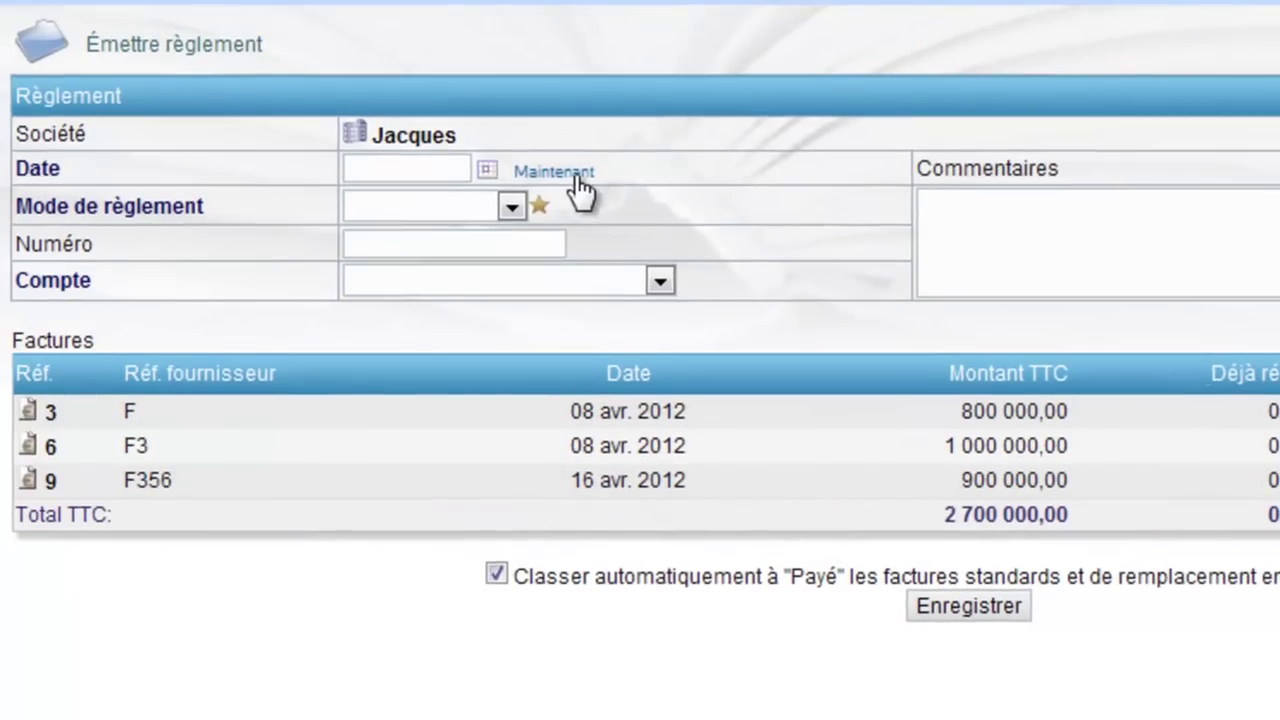
{"action": "left_click", "coordinate": [576, 174]}
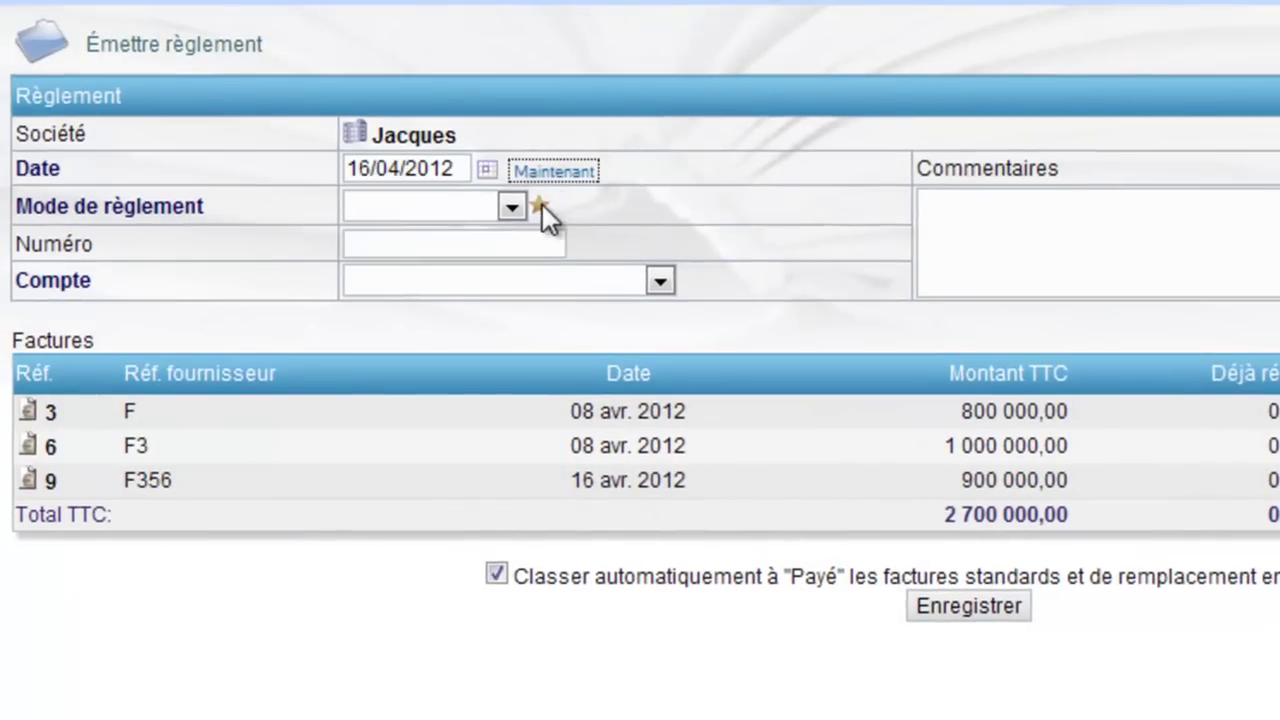
{"action": "left_click", "coordinate": [511, 207]}
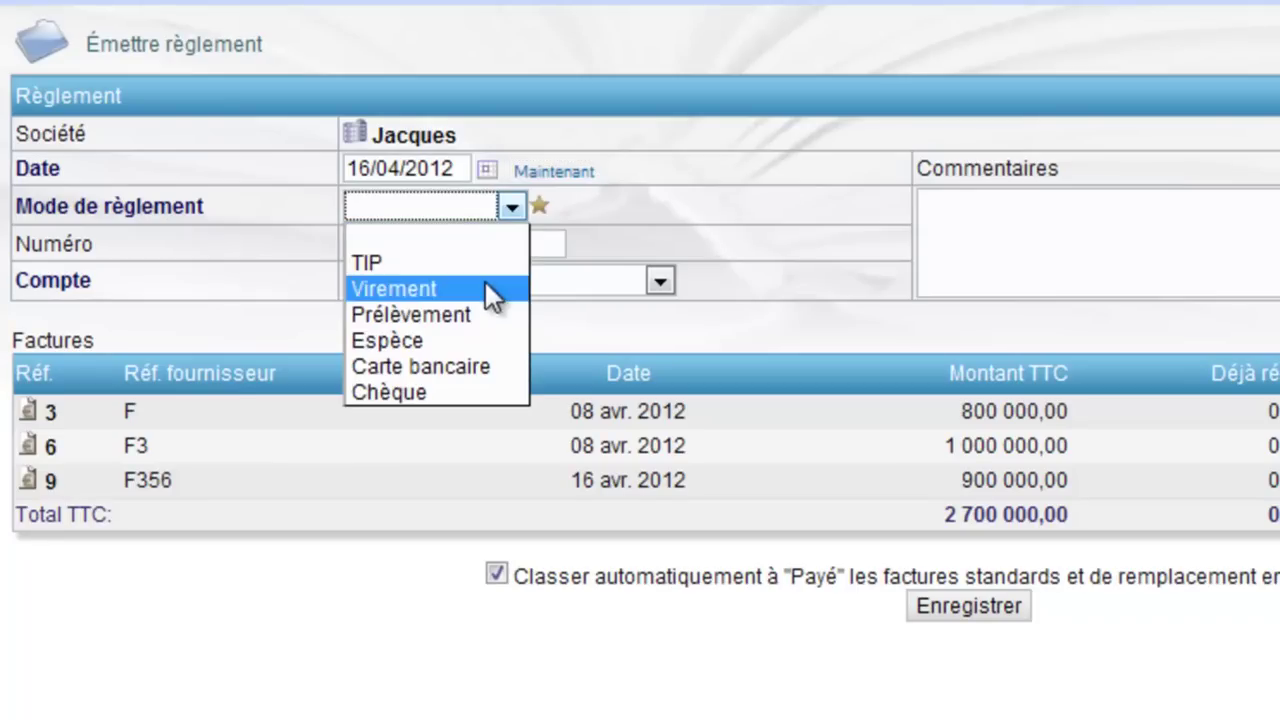
{"action": "left_click", "coordinate": [468, 330]}
{"action": "left_click", "coordinate": [661, 284]}
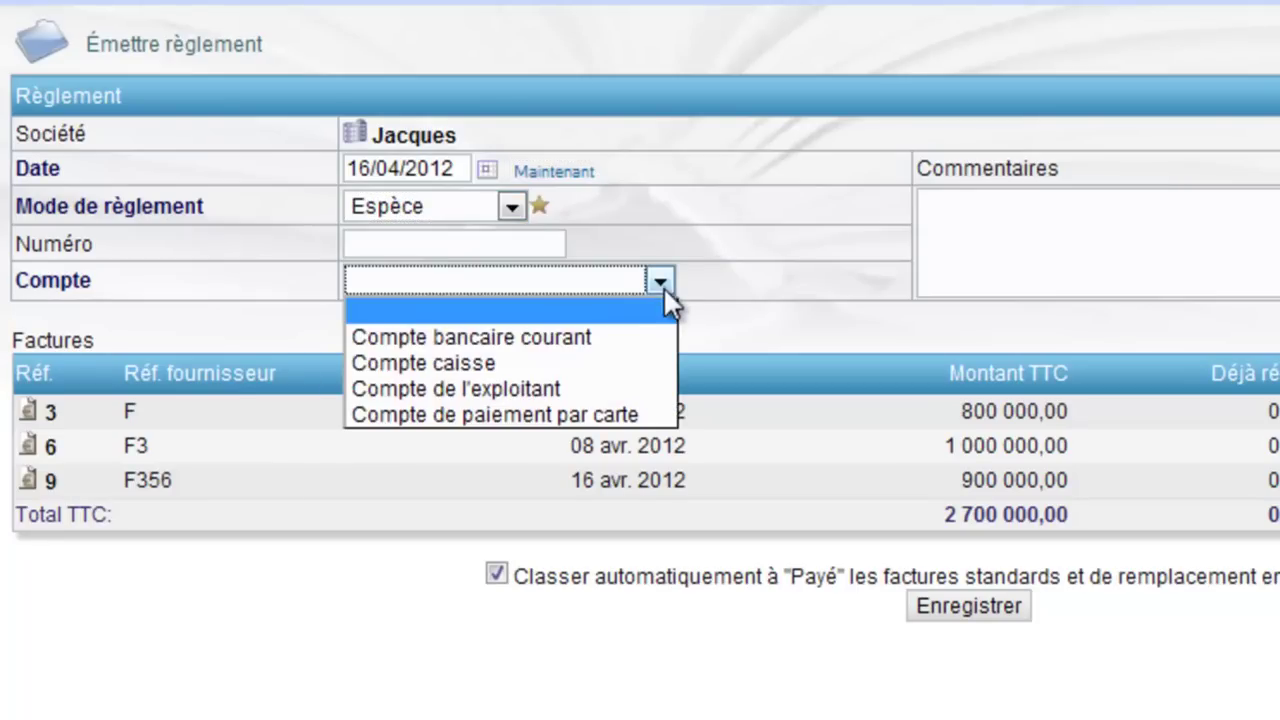
{"action": "left_click", "coordinate": [630, 361]}
{"action": "left_click", "coordinate": [985, 611]}
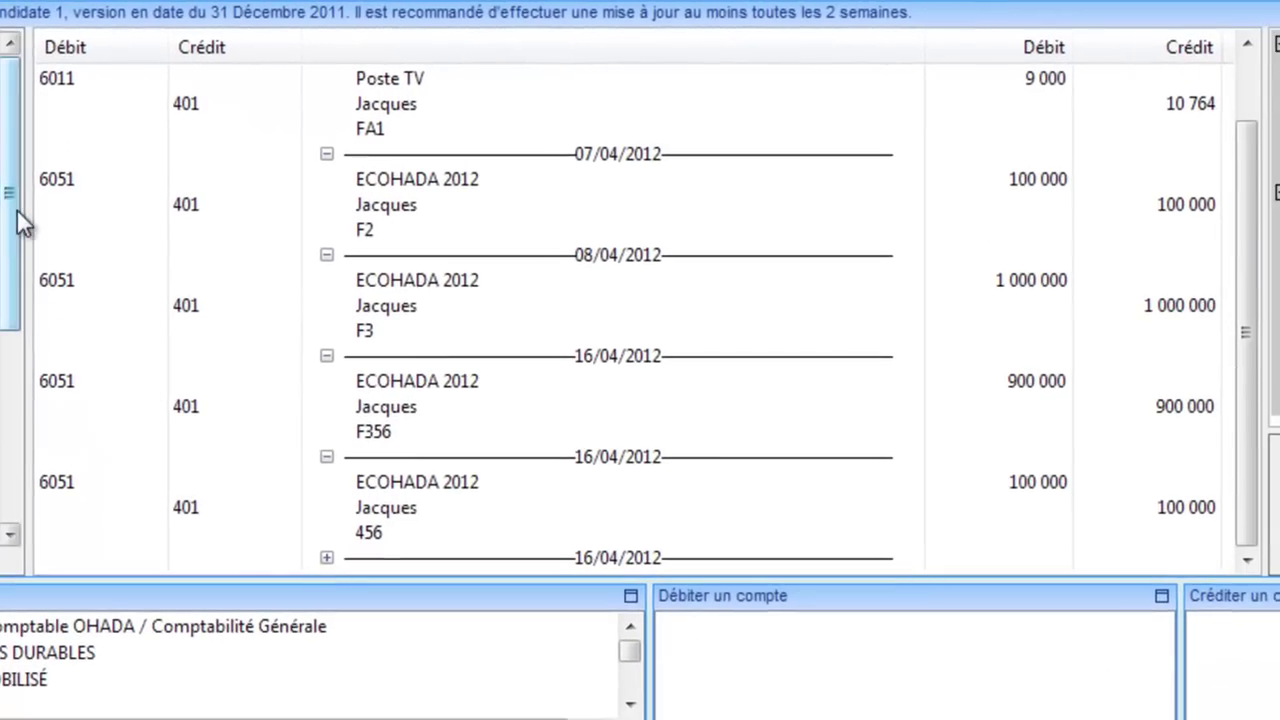
- Examine the auto-generated journal of purchase payments, and return to the home area
{"action": "scroll", "coordinate": [22, 226], "scroll_direction": "down", "scroll_amount": 3}
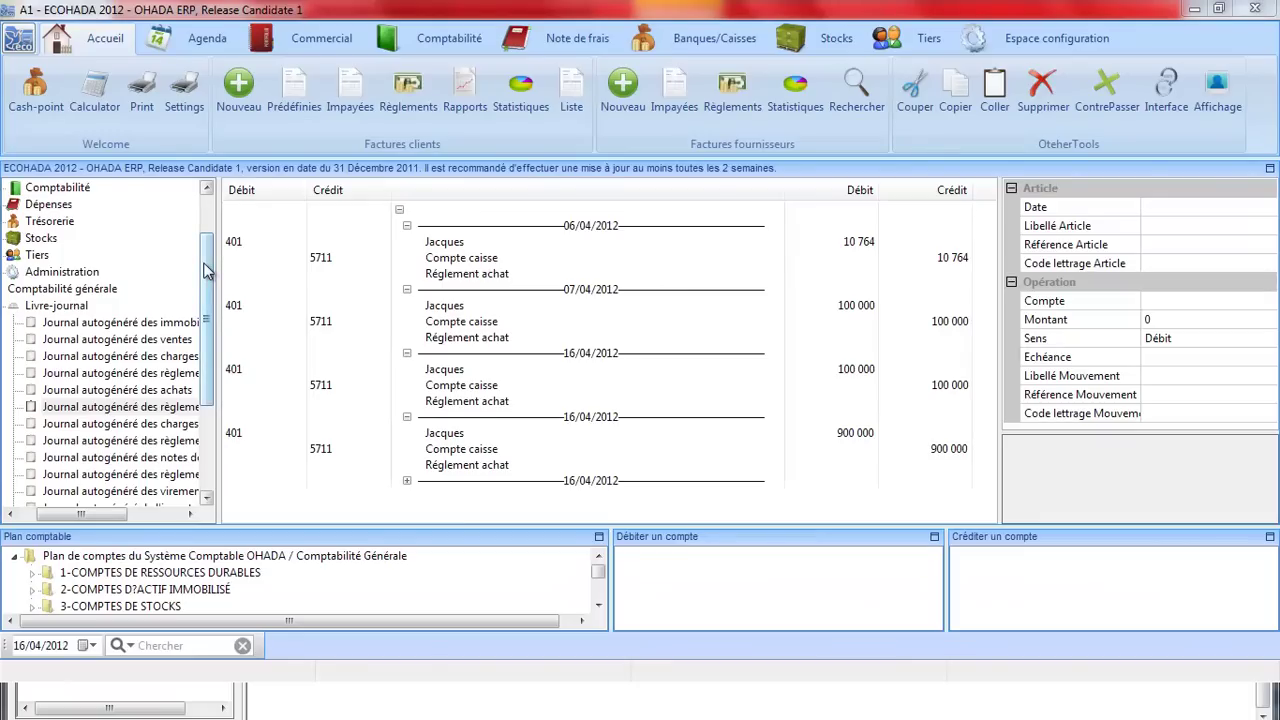
{"action": "left_click_drag", "start_coordinate": [205, 270], "coordinate": [205, 215]}
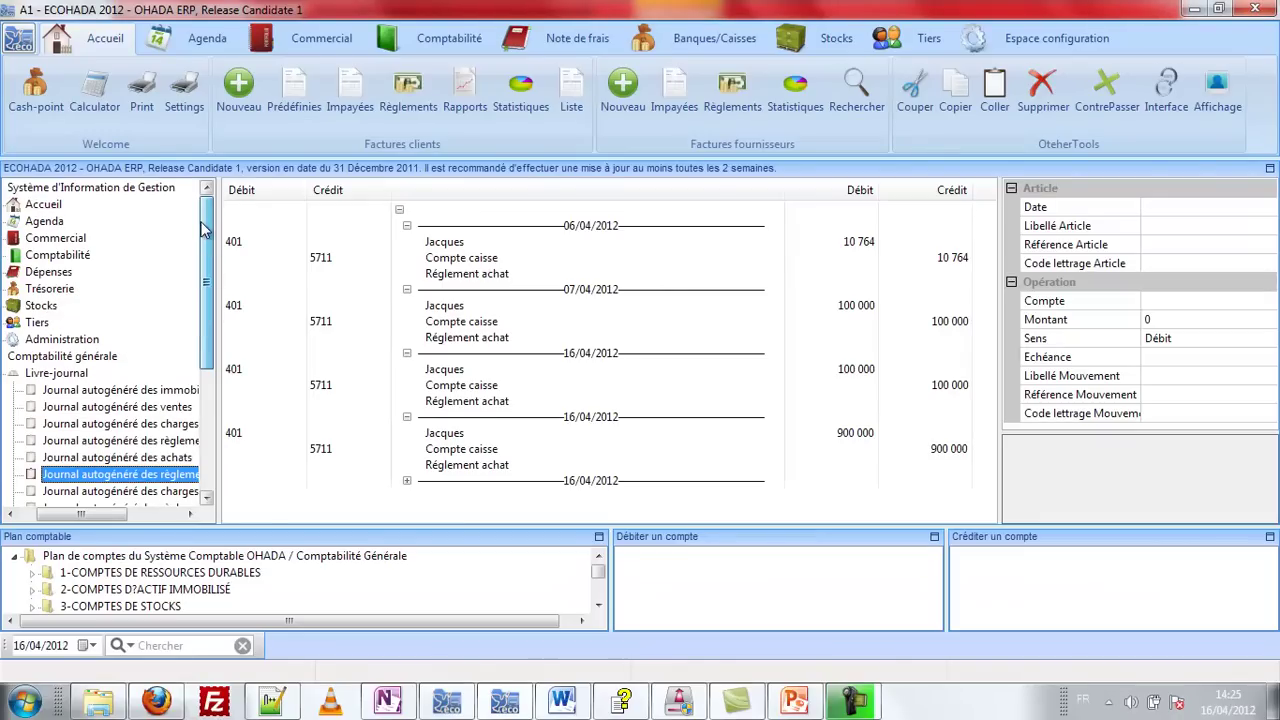
{"action": "left_click", "coordinate": [50, 208]}
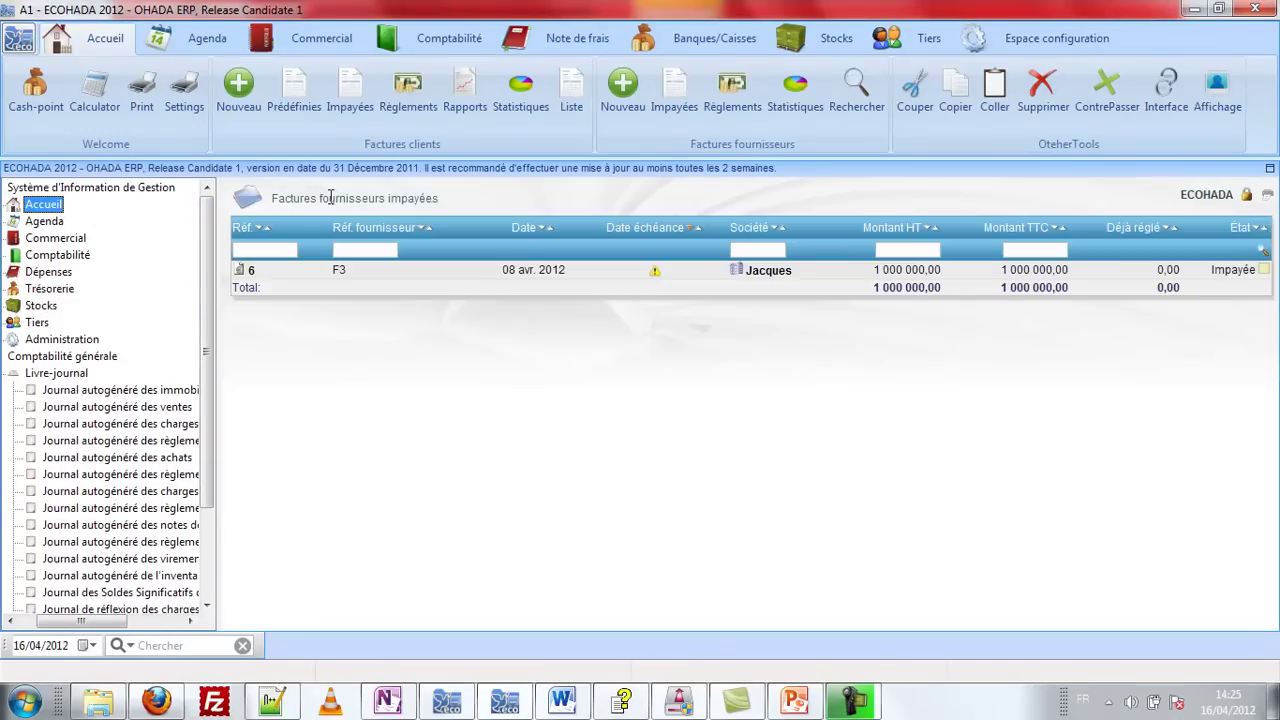
- Create a customer order for the third party Clients with seven units of ERP - ECOHADA 2012 and validate it
{"action": "left_click", "coordinate": [340, 37]}
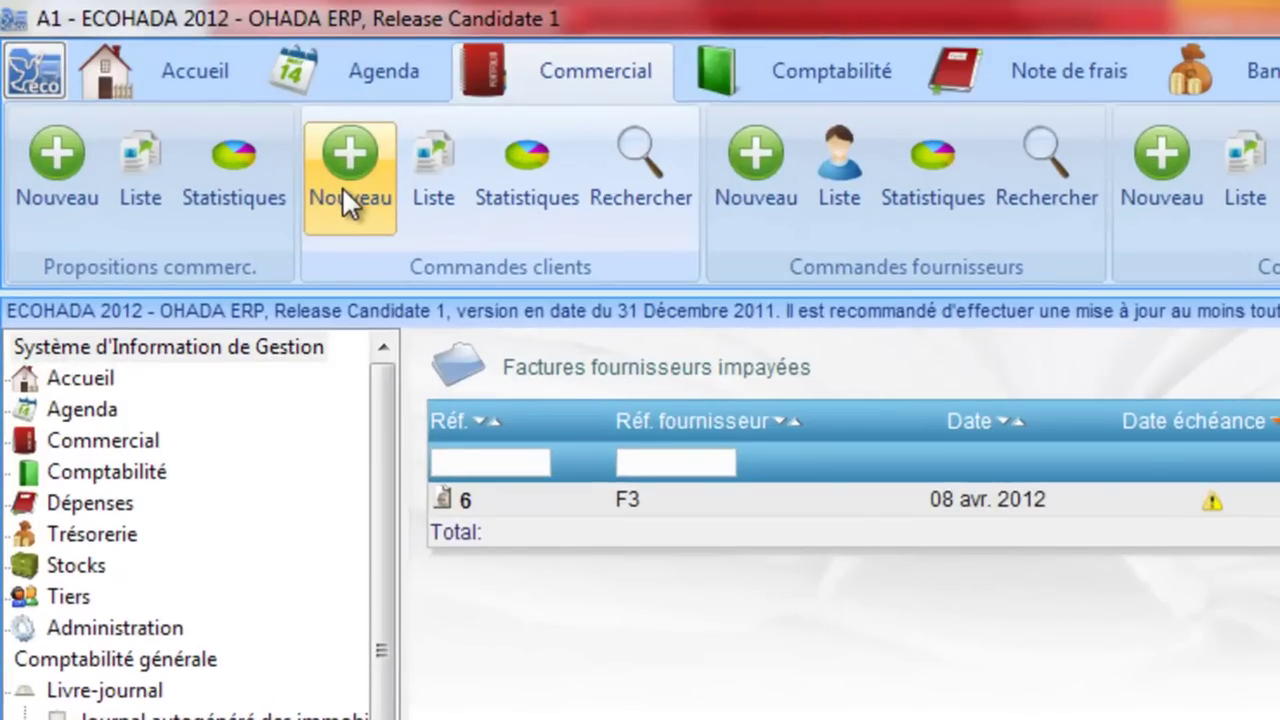
{"action": "left_click", "coordinate": [342, 186]}
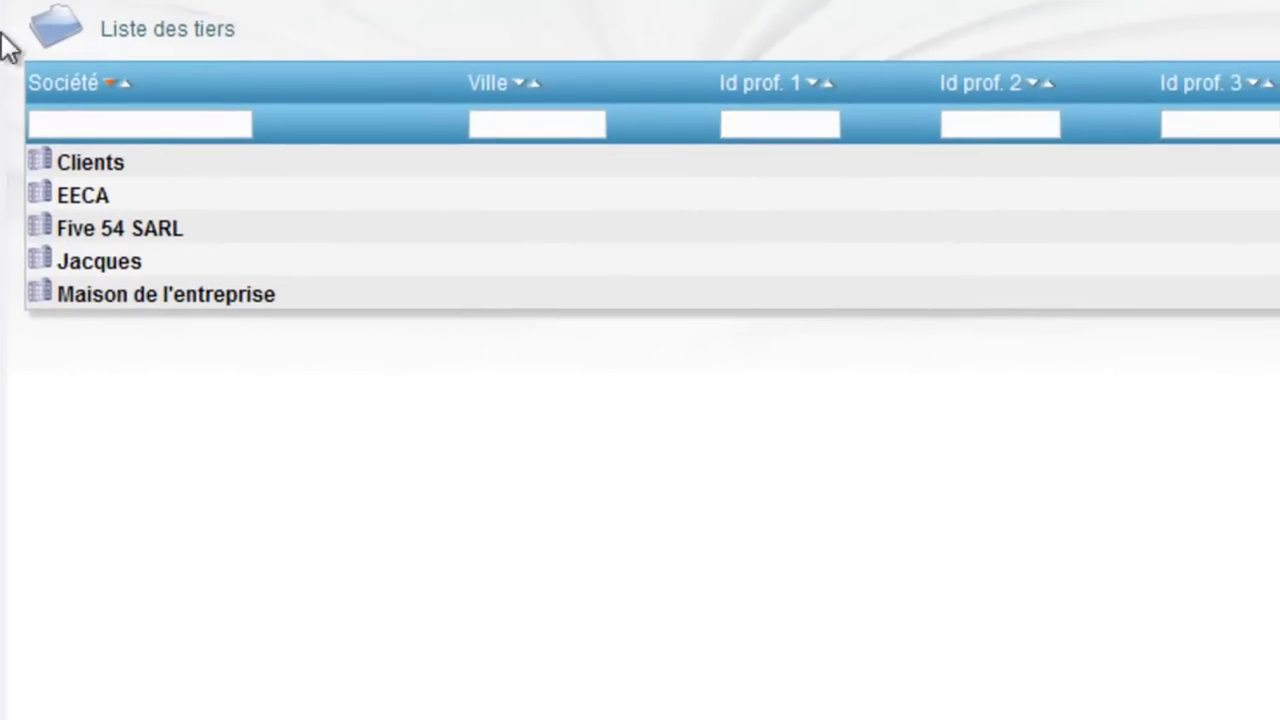
{"action": "left_click", "coordinate": [90, 163]}
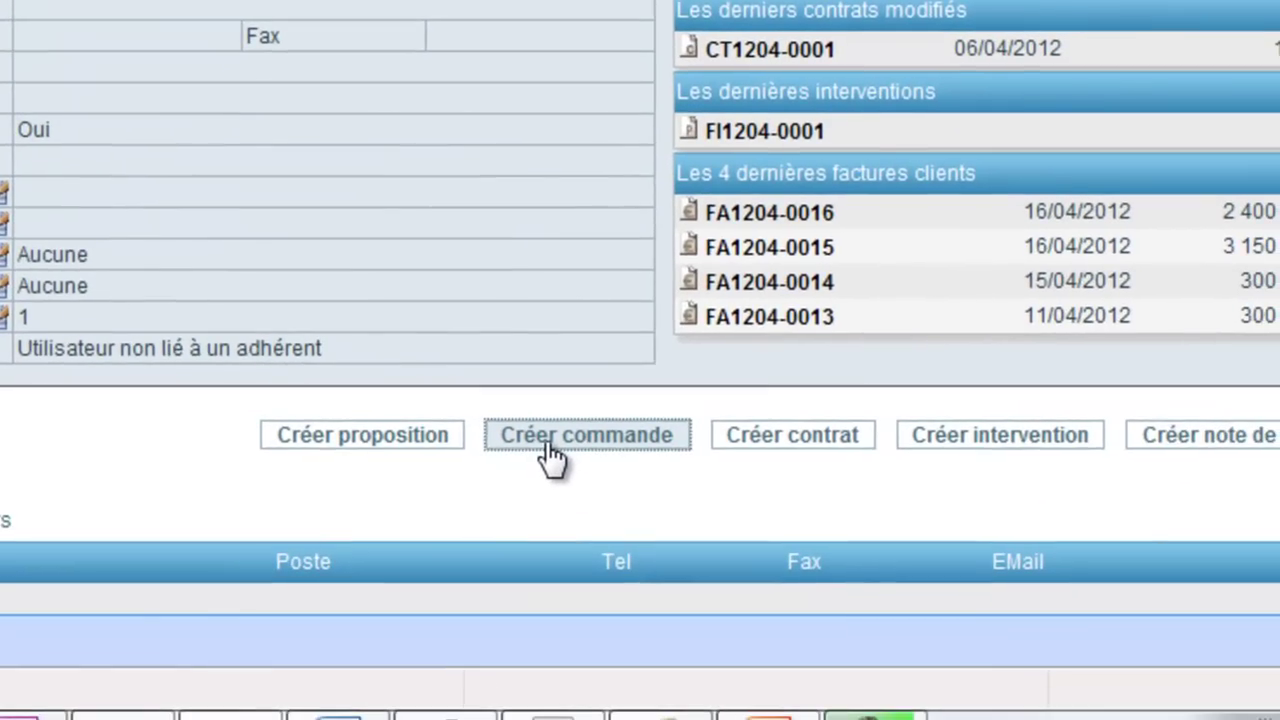
{"action": "left_click", "coordinate": [550, 447]}
{"action": "left_click", "coordinate": [460, 263]}
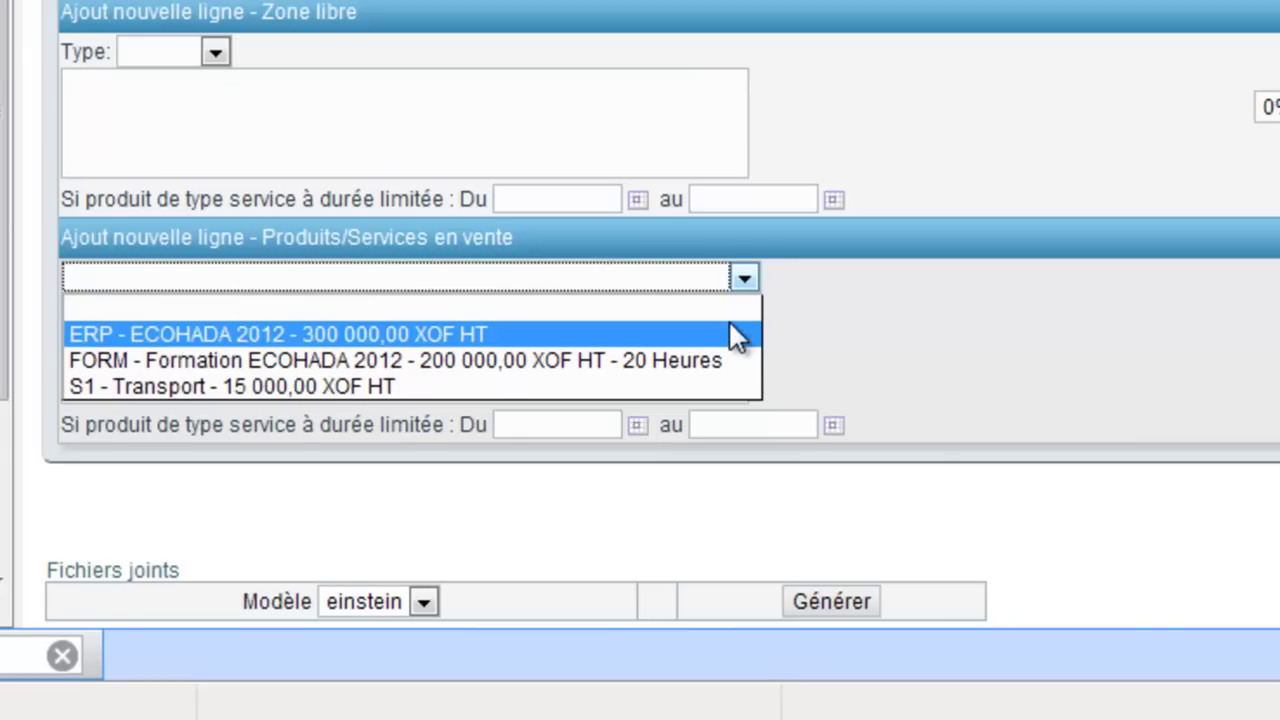
{"action": "left_click", "coordinate": [724, 332]}
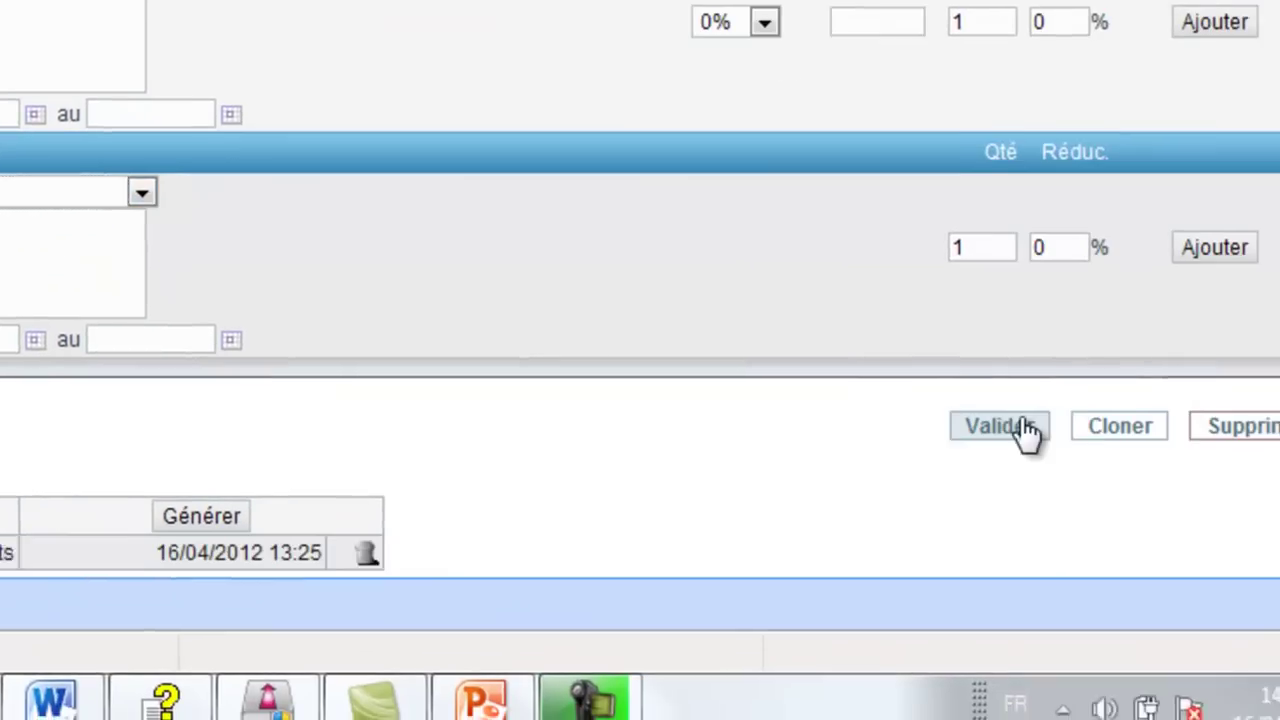
{"action": "left_click", "coordinate": [1030, 432]}
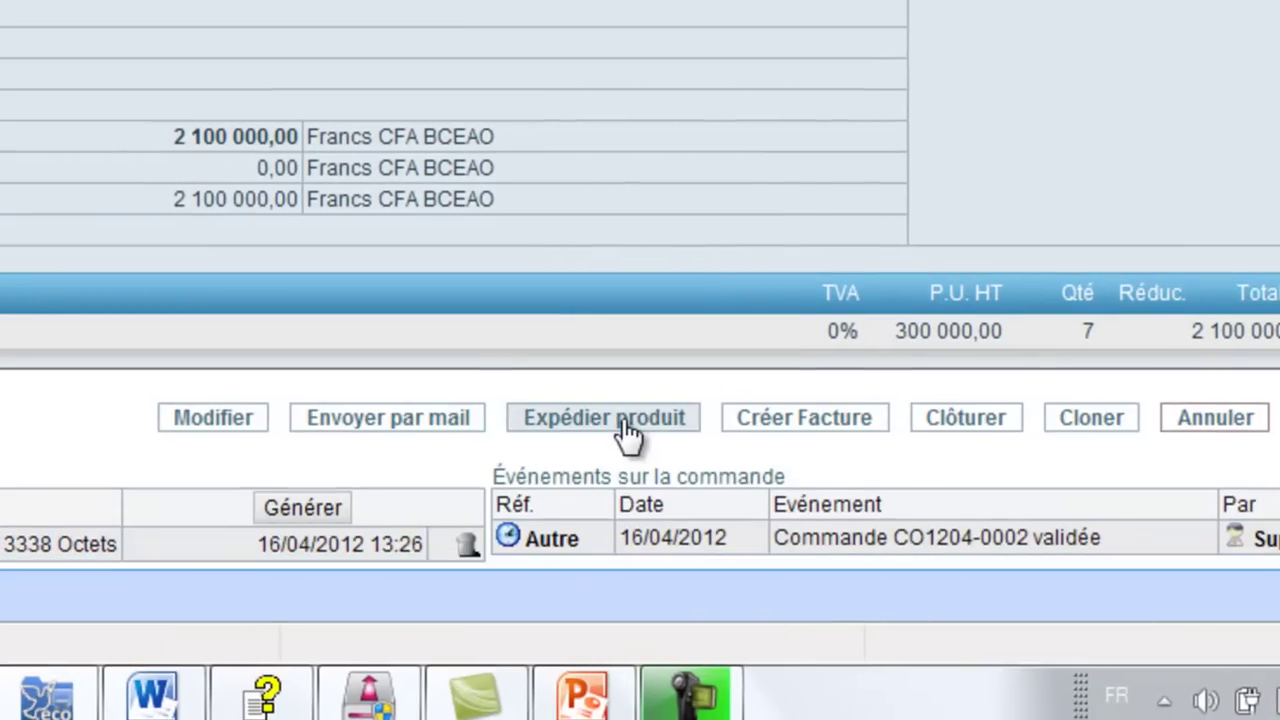
- Create and validate a shipment of the customer order's seven units from warehouse E1, with planned delivery date 16/04/2012
{"action": "left_click", "coordinate": [628, 434]}
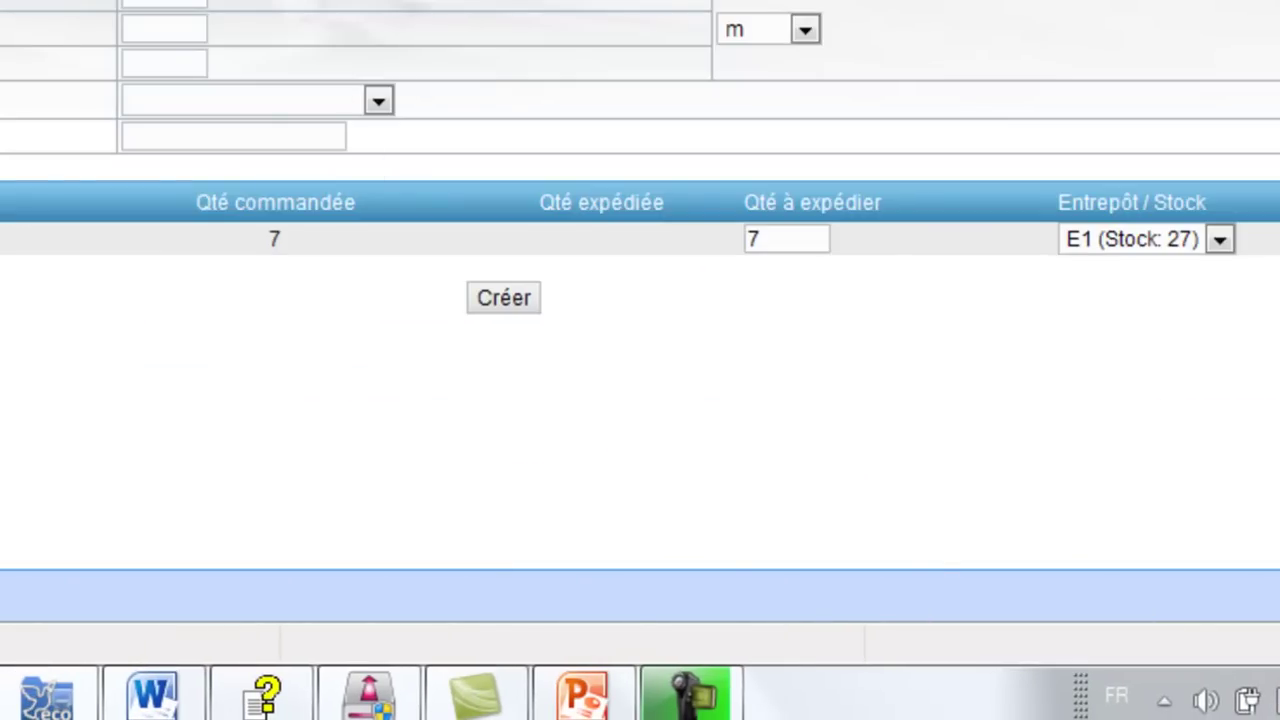
{"action": "left_click", "coordinate": [266, 0]}
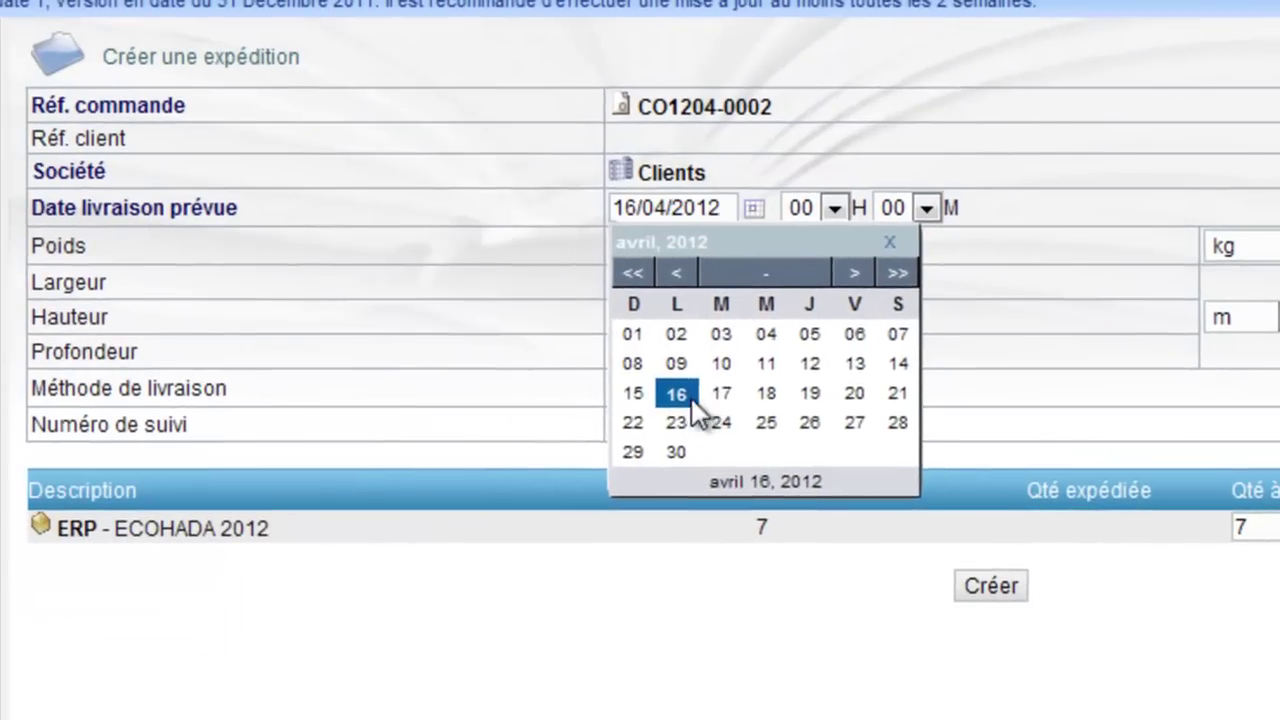
{"action": "left_click", "coordinate": [692, 398]}
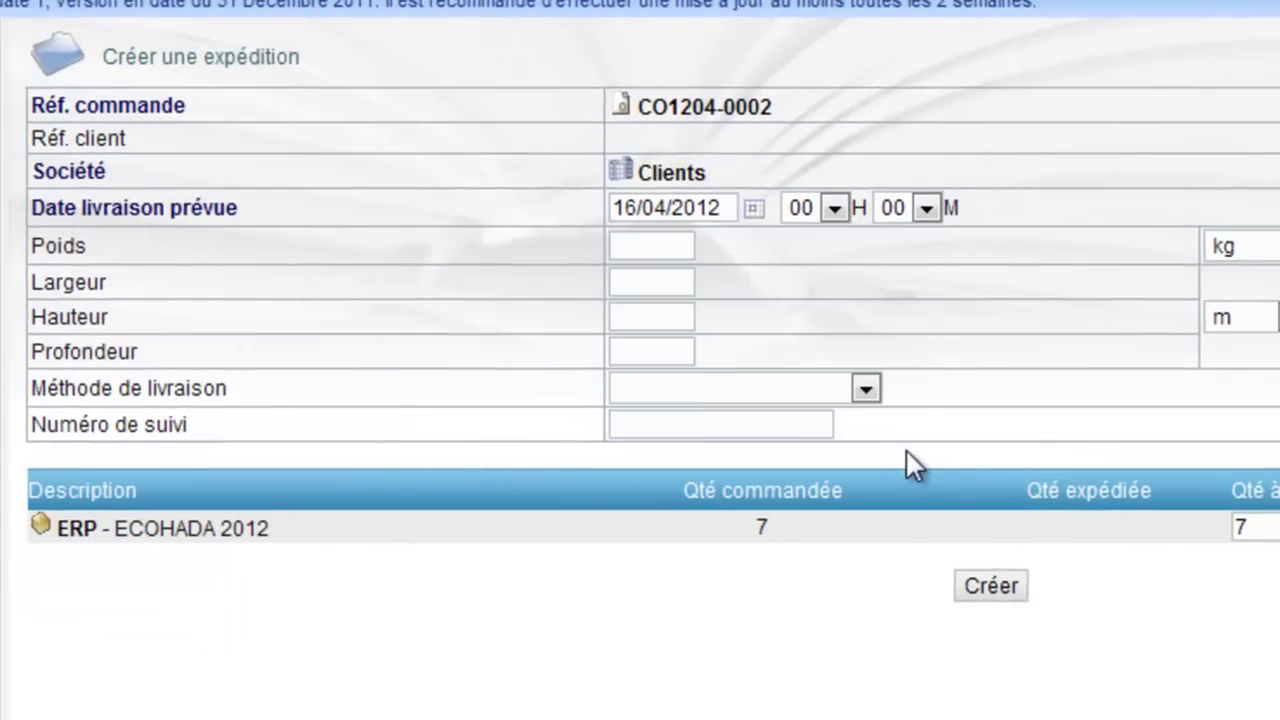
{"action": "left_click", "coordinate": [976, 588]}
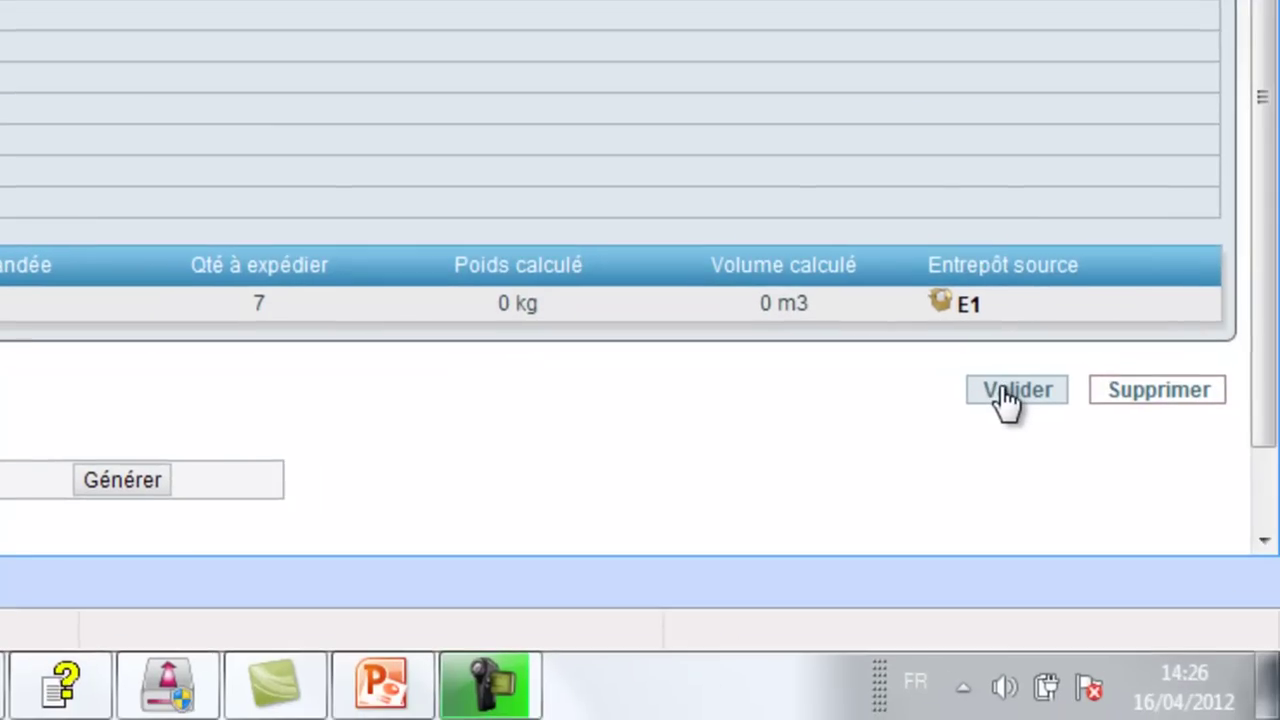
{"action": "left_click", "coordinate": [1005, 393]}
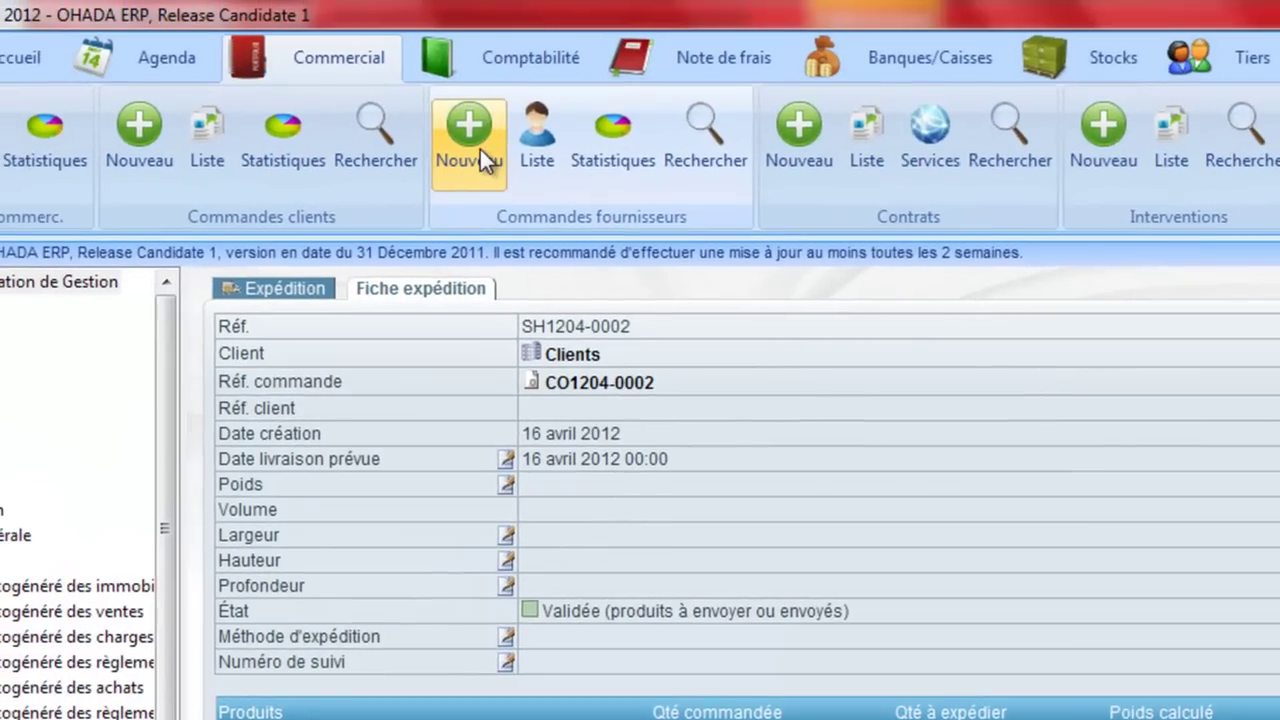
- Create a supplier order for 18 units of ERP - ECOHADA 2012, validate it and place it with the supplier
{"action": "left_click", "coordinate": [477, 147]}
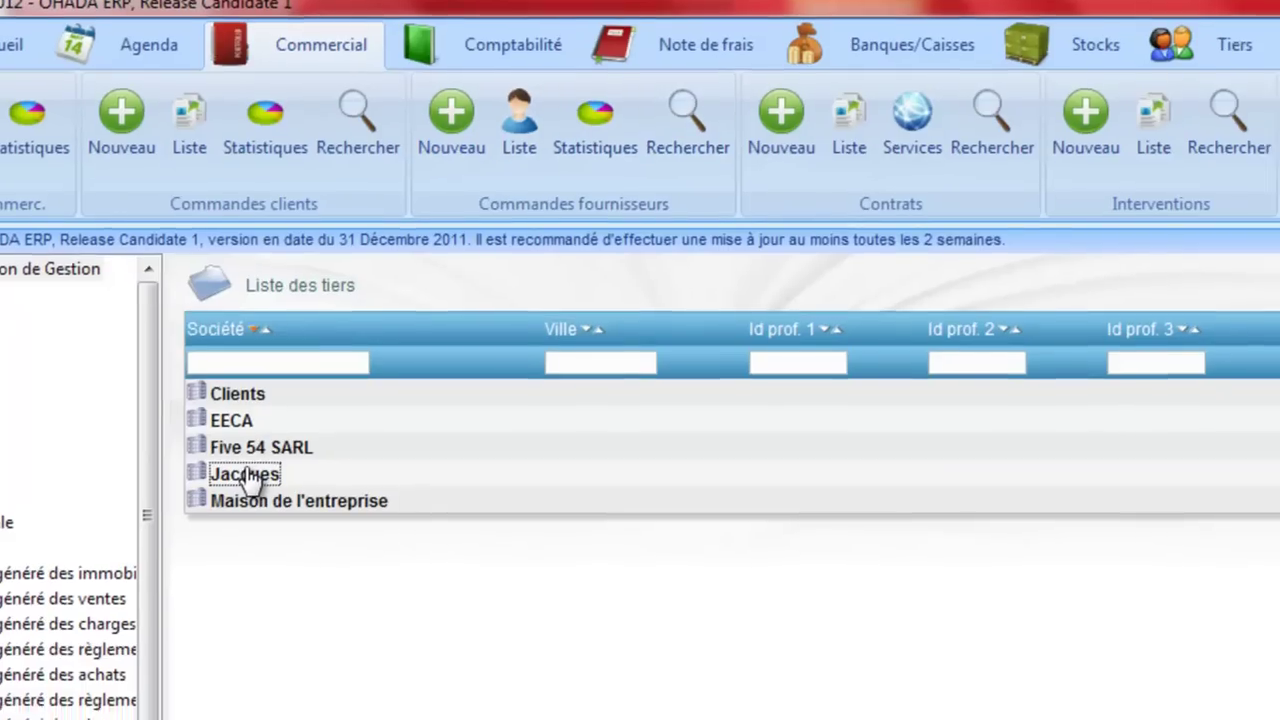
{"action": "left_click", "coordinate": [262, 487]}
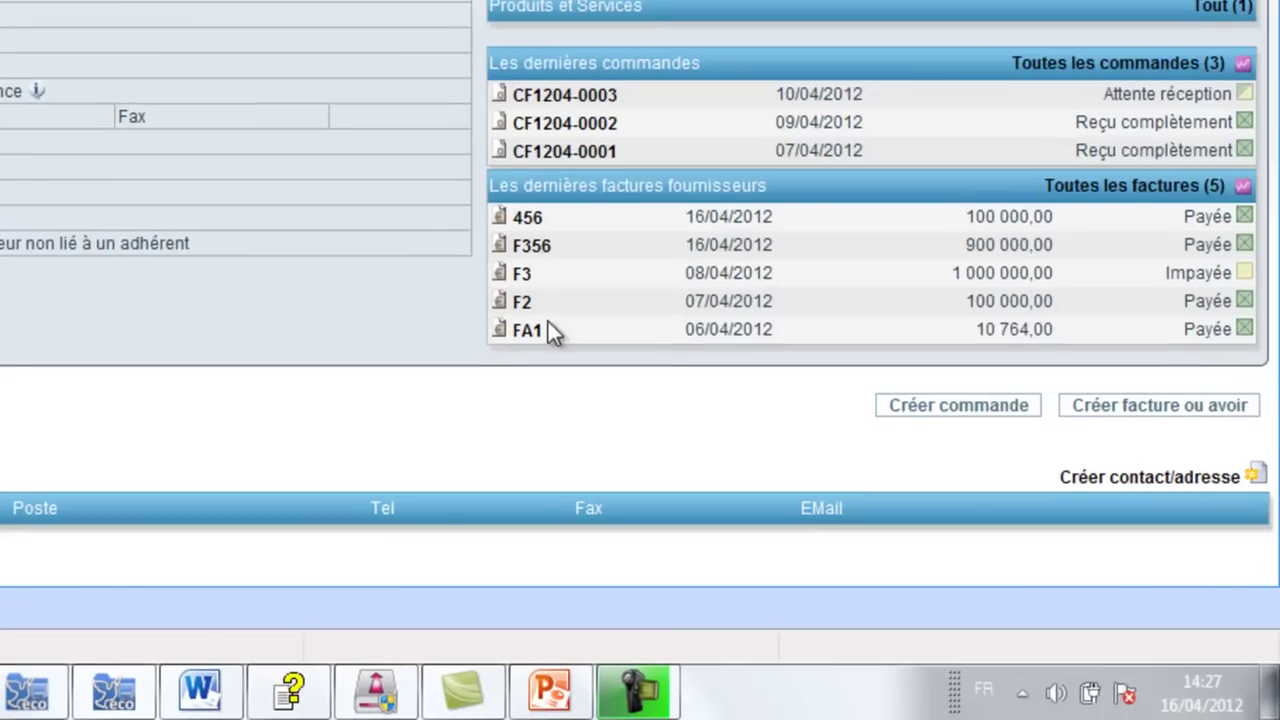
{"action": "left_click", "coordinate": [897, 407]}
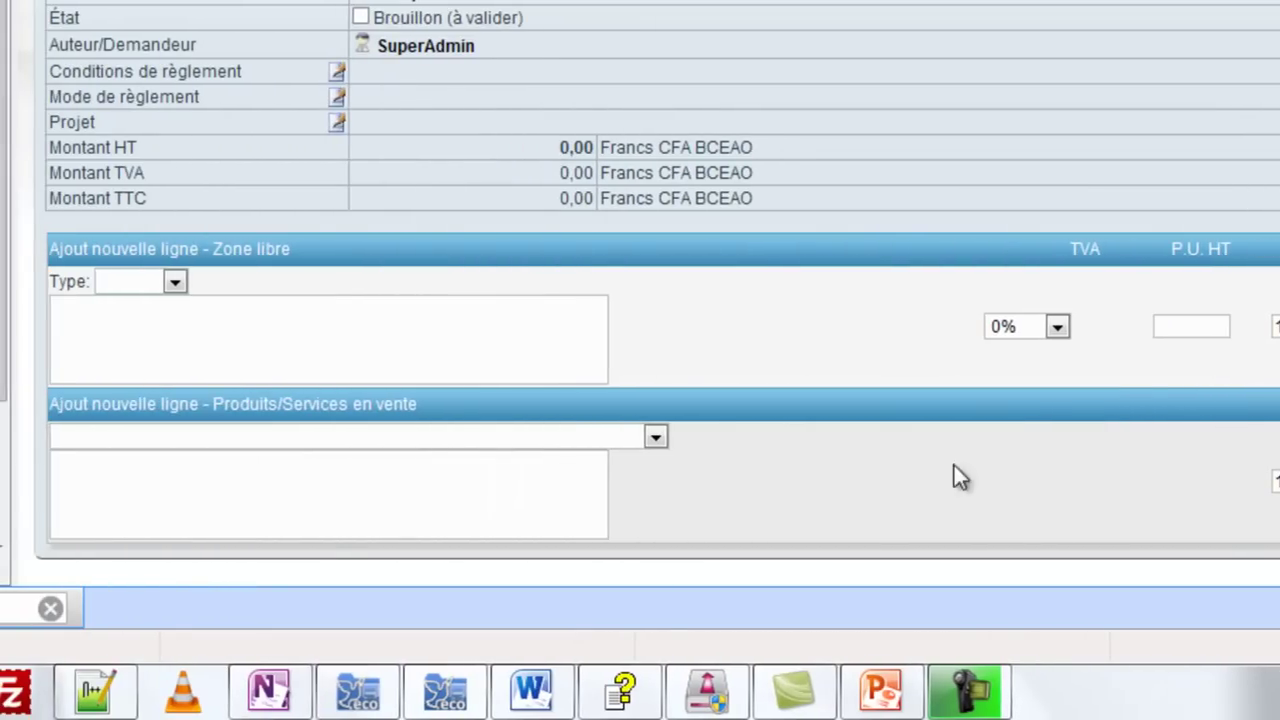
{"action": "left_click", "coordinate": [656, 437]}
{"action": "left_click", "coordinate": [643, 484]}
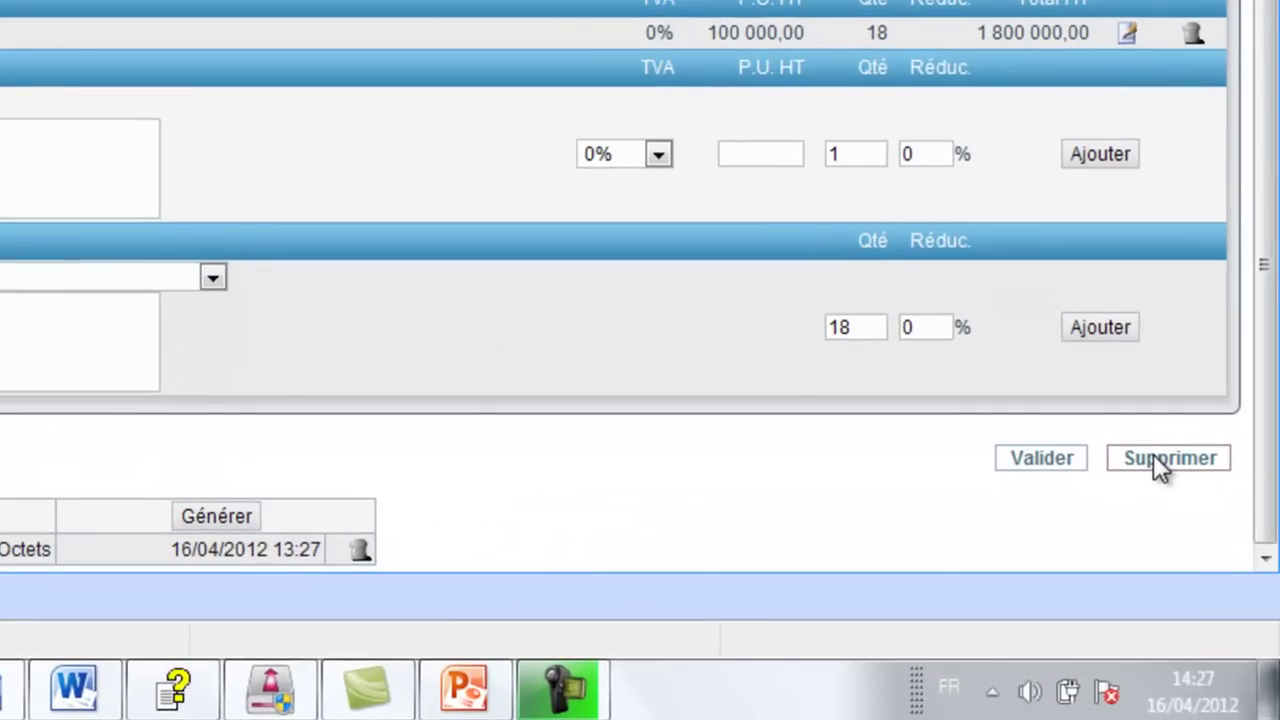
{"action": "left_click", "coordinate": [1055, 470]}
{"action": "left_click", "coordinate": [825, 504]}
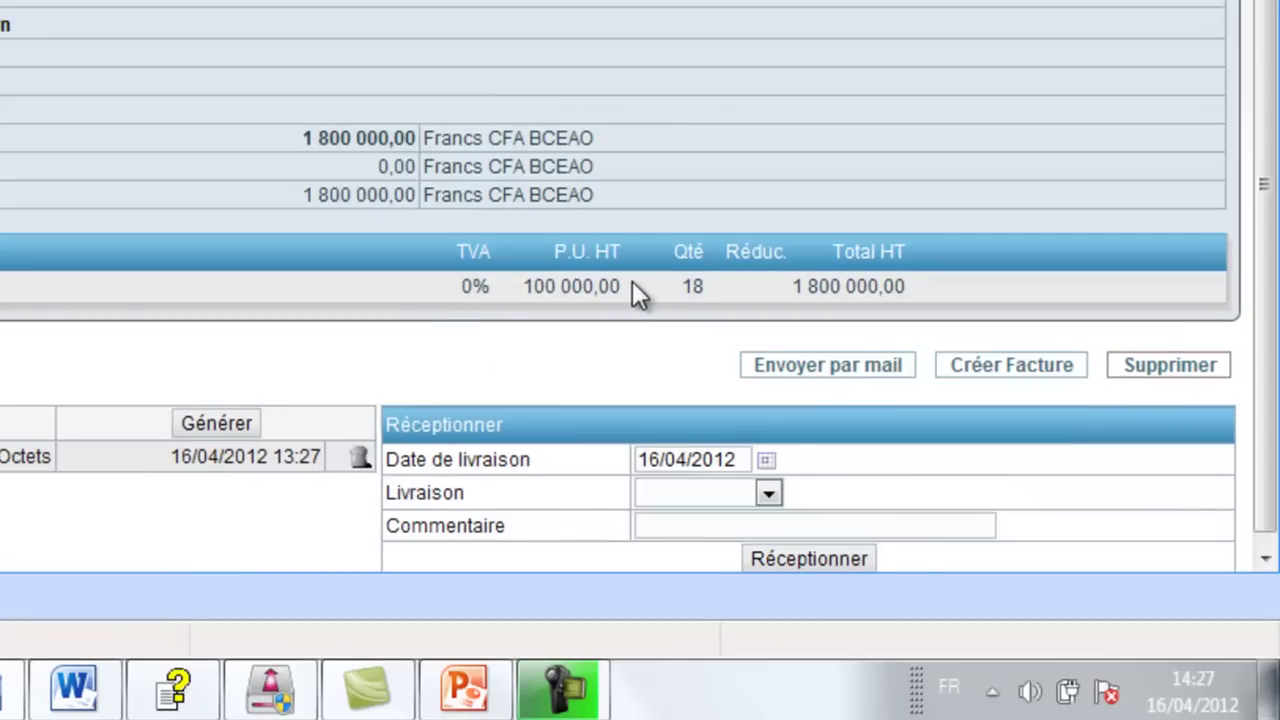
- Record the reception of the supplier order as a Totale delivery dated 16/04/2012
{"action": "left_click", "coordinate": [770, 496]}
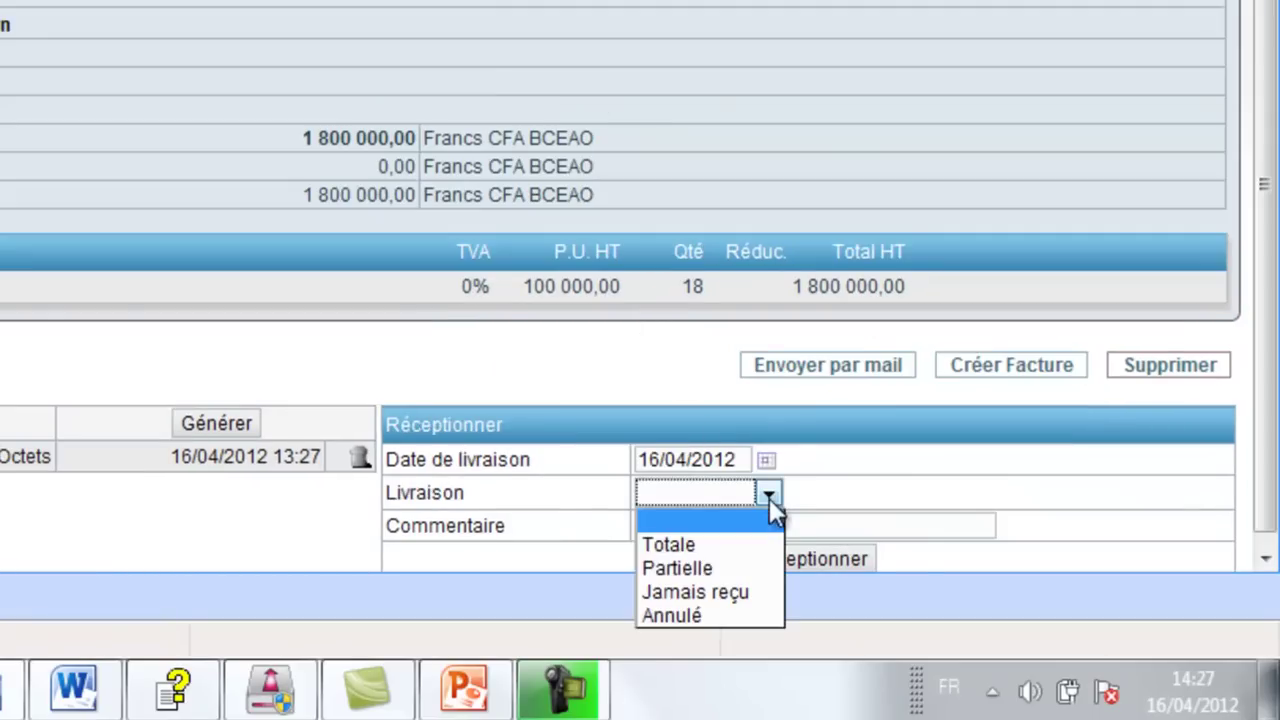
{"action": "left_click", "coordinate": [756, 546]}
{"action": "left_click", "coordinate": [772, 557]}
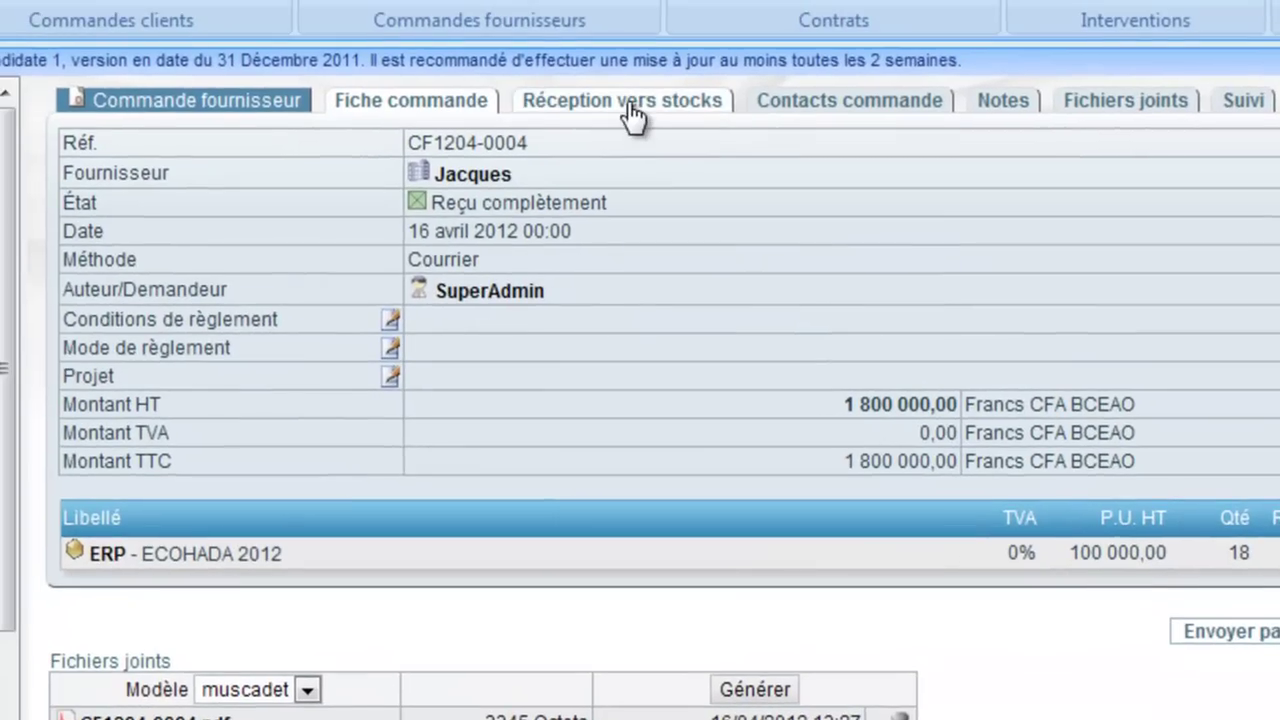
- Allocate the received supplier order to stock and check the stock variation entries in the auto-generated journal
{"action": "left_click", "coordinate": [632, 114]}
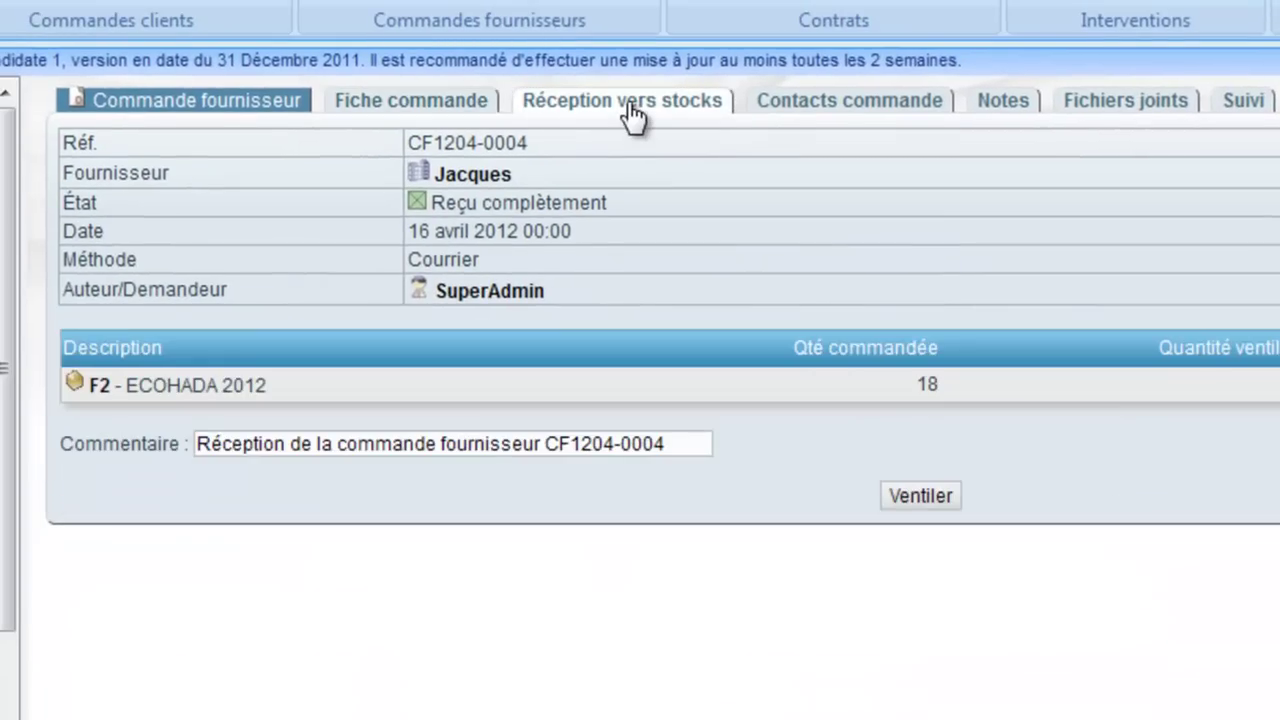
{"action": "left_click", "coordinate": [903, 497]}
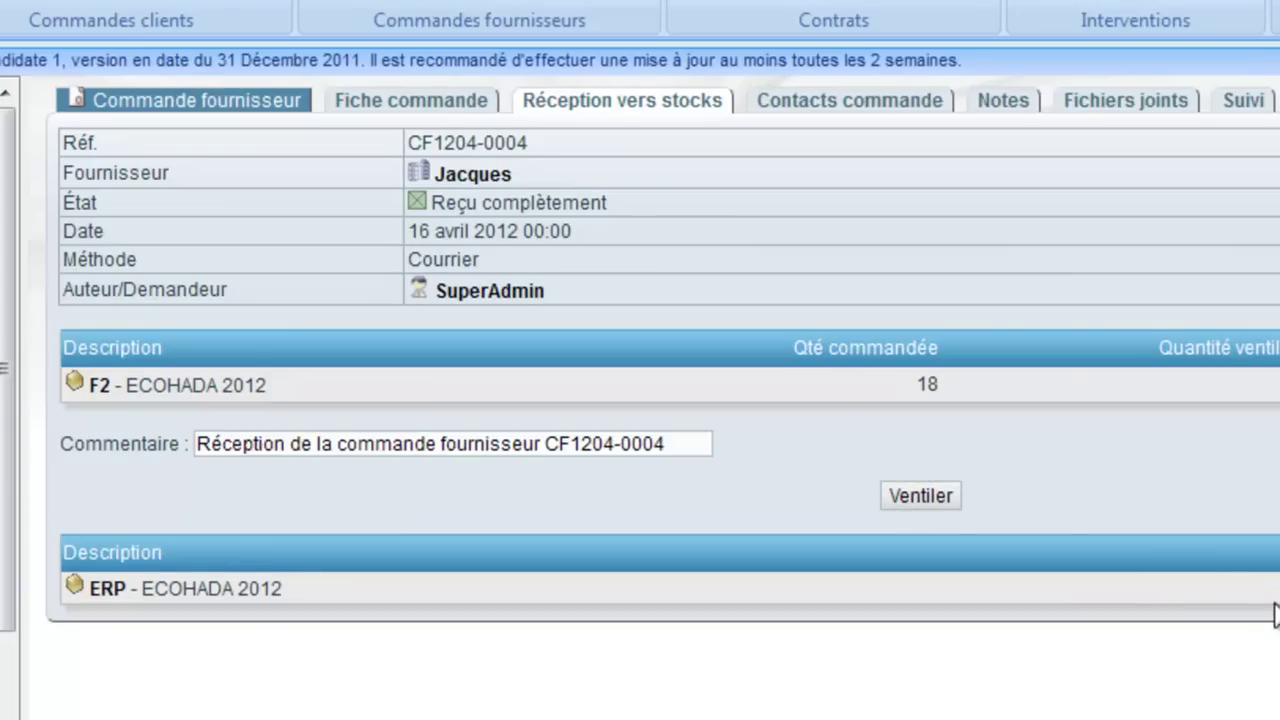
{"action": "left_click", "coordinate": [914, 500]}
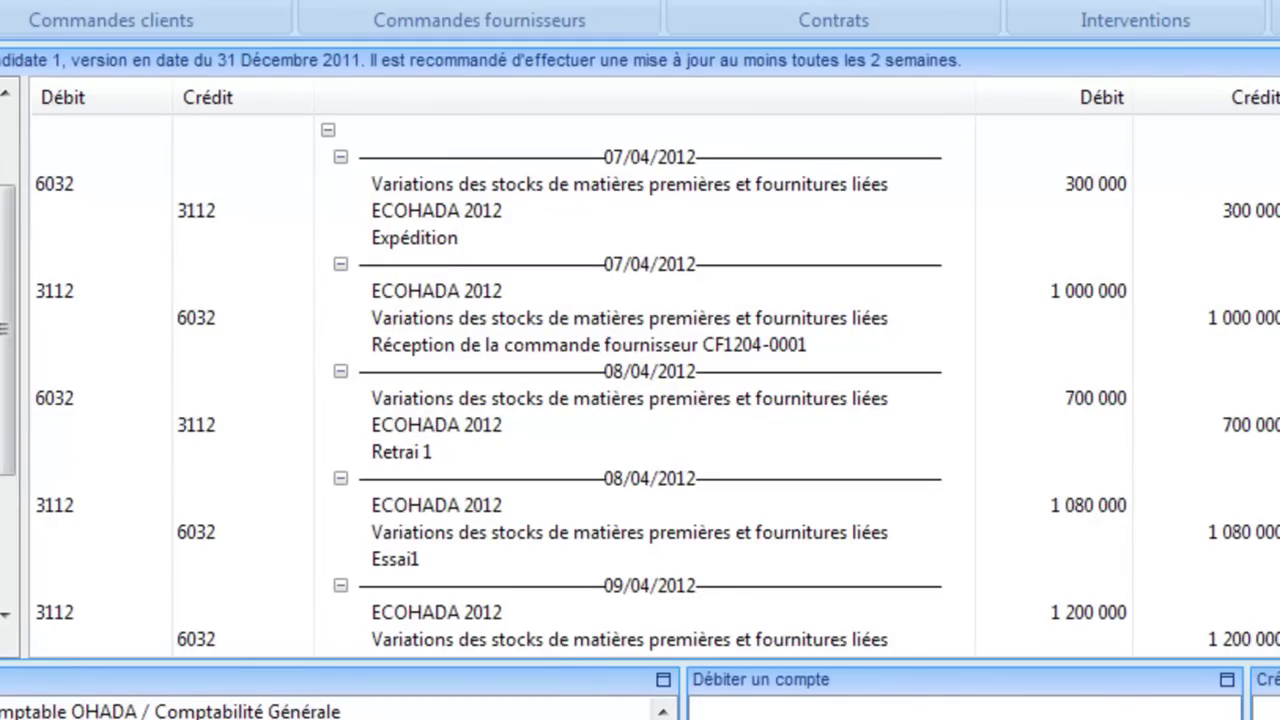
{"action": "scroll", "coordinate": [657, 387], "scroll_direction": "down", "scroll_amount": 5}
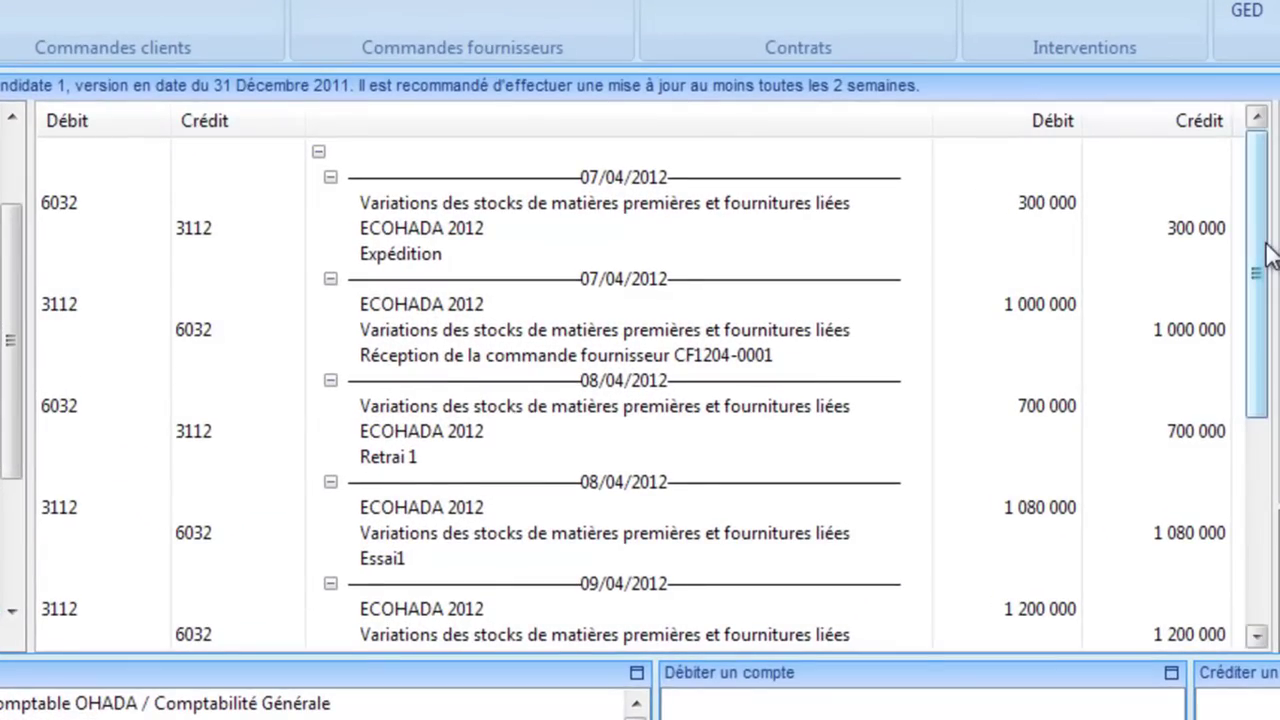
{"action": "left_click_drag", "start_coordinate": [1263, 257], "coordinate": [1263, 458]}
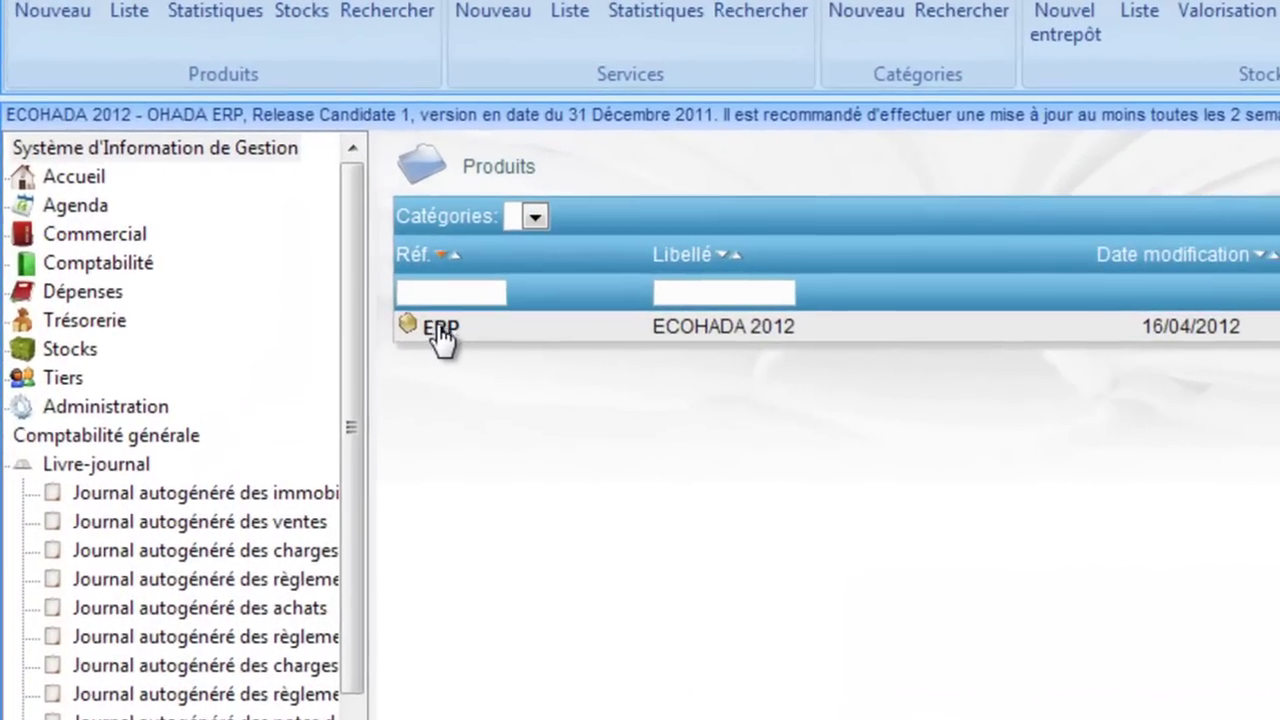
- Open the stock information of the ERP product and start a stock correction
{"action": "left_click", "coordinate": [316, 306]}
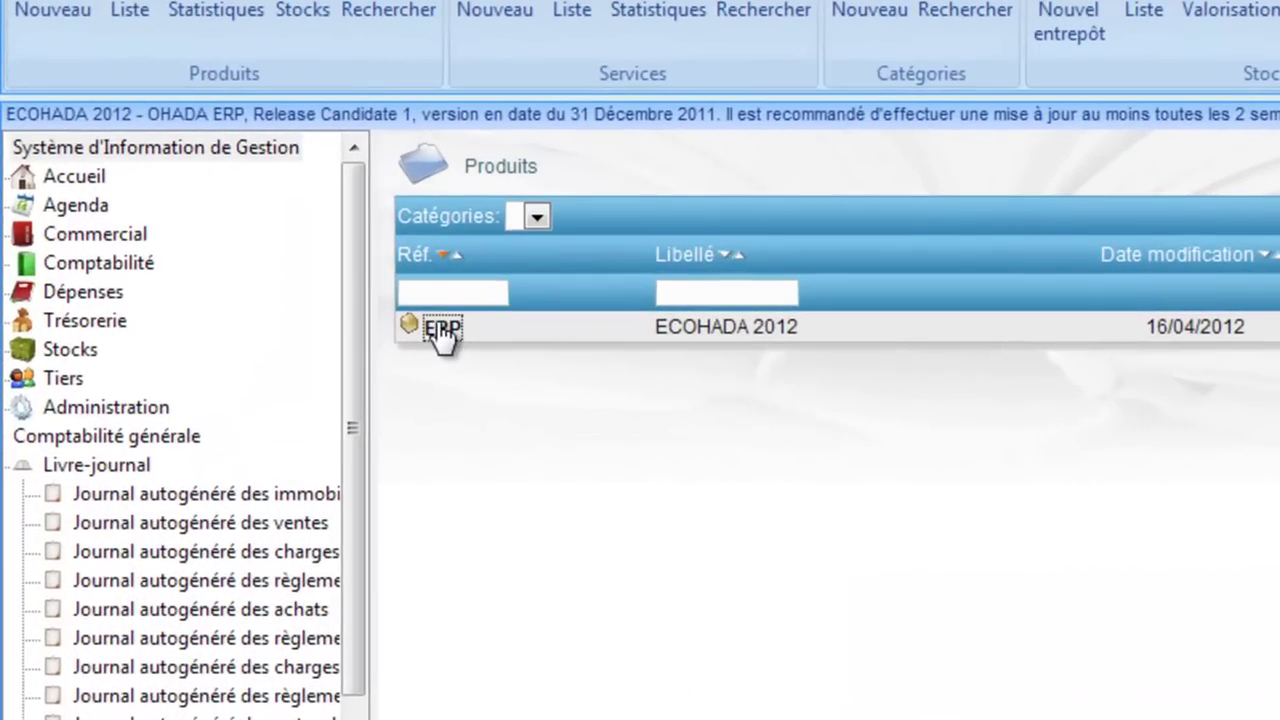
{"action": "double_click", "coordinate": [441, 330]}
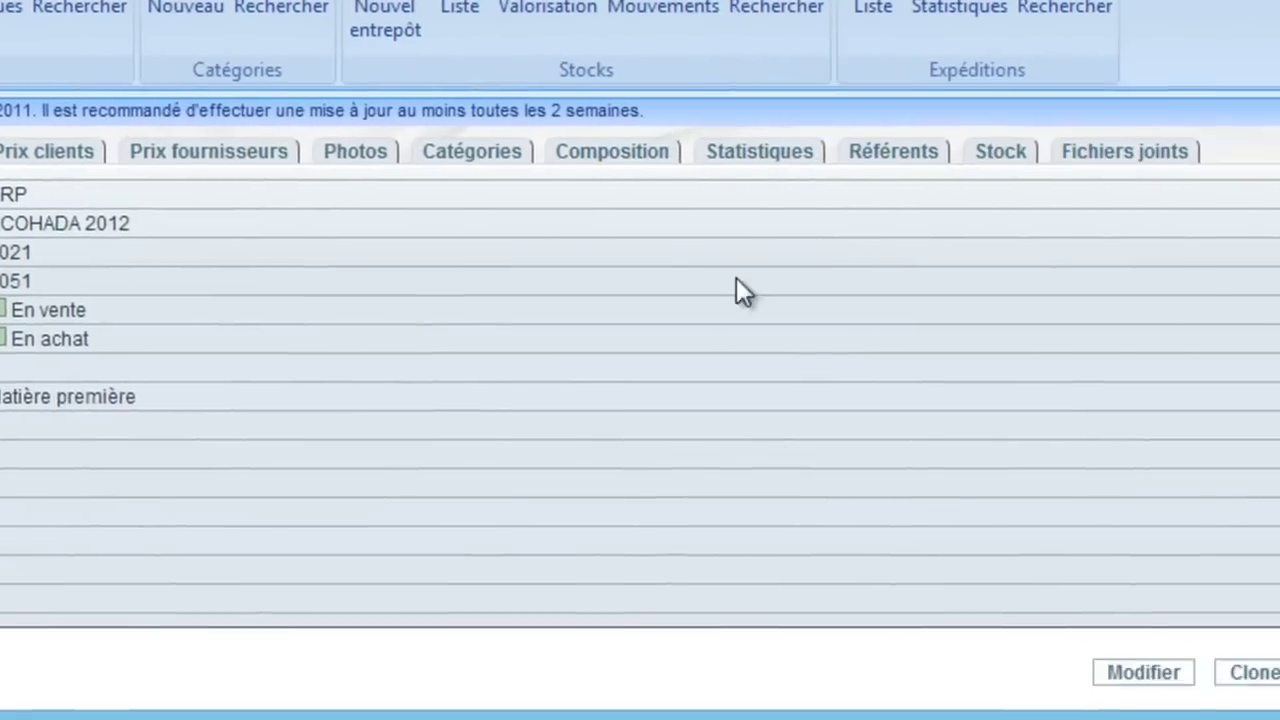
{"action": "left_click", "coordinate": [790, 152]}
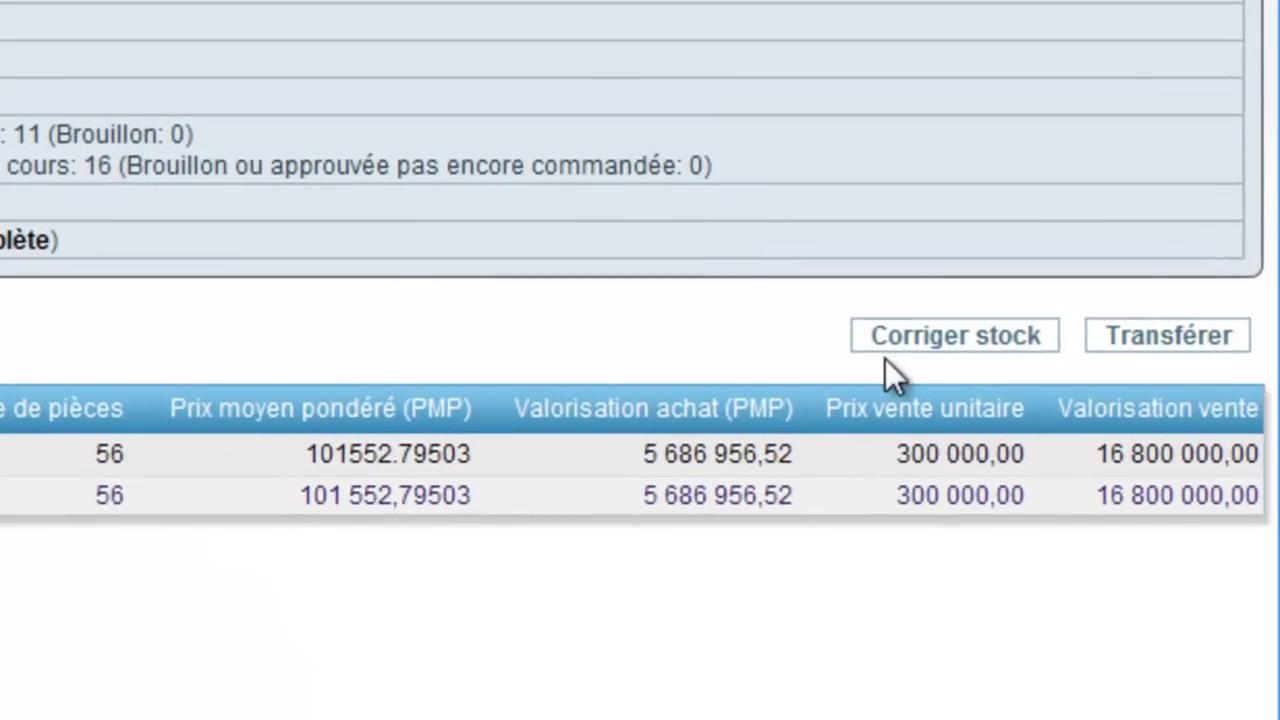
{"action": "left_click", "coordinate": [1020, 582]}
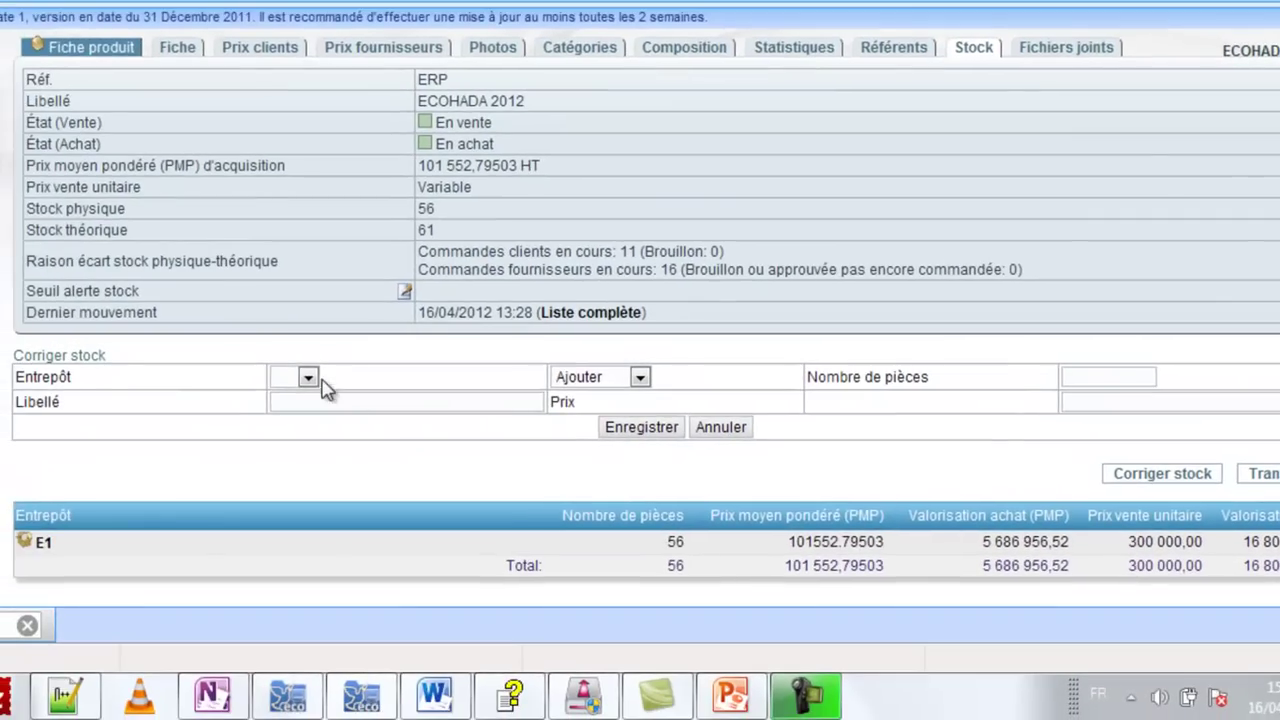
- Add 12 pieces to warehouse E1 as a stock correction labelled Inventaire and save it
{"action": "left_click", "coordinate": [308, 377]}
{"action": "left_click", "coordinate": [312, 418]}
{"action": "left_click", "coordinate": [308, 378]}
{"action": "left_click", "coordinate": [305, 418]}
{"action": "left_click", "coordinate": [1109, 375]}
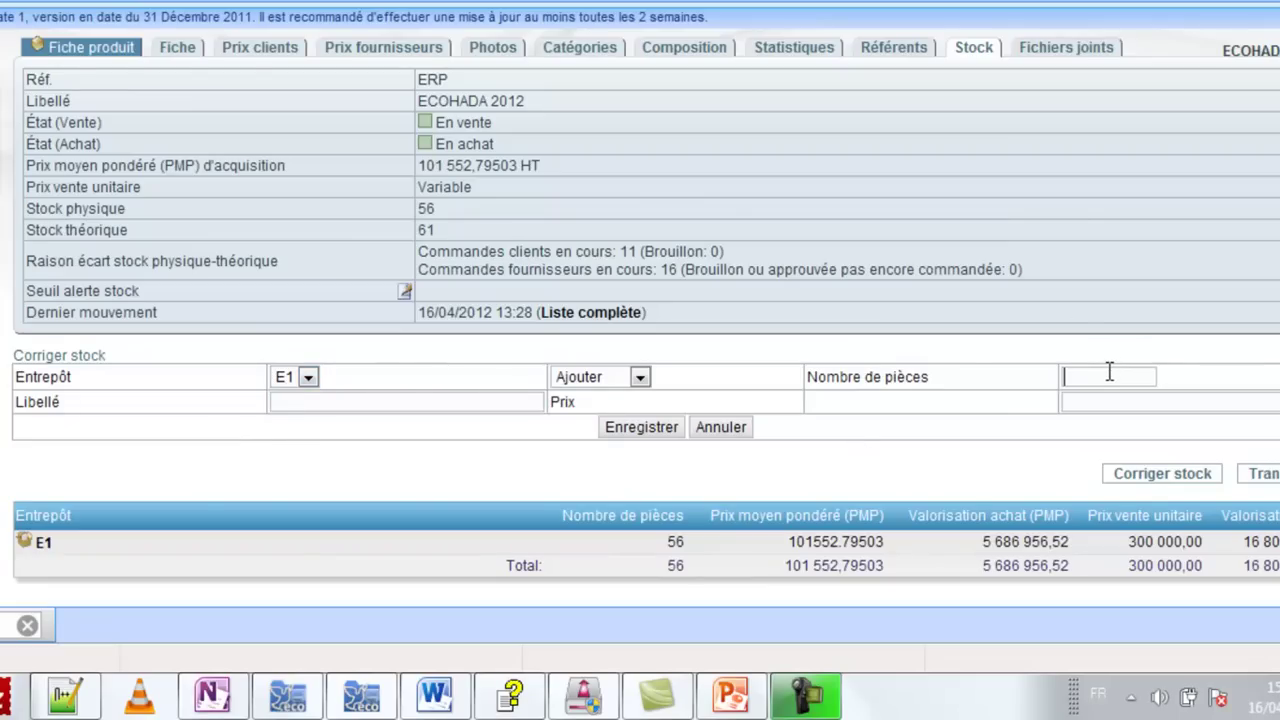
{"action": "type", "text": "12"}
{"action": "key", "text": "Tab"}
{"action": "type", "text": "Inventaire"}
{"action": "left_click", "coordinate": [641, 427]}
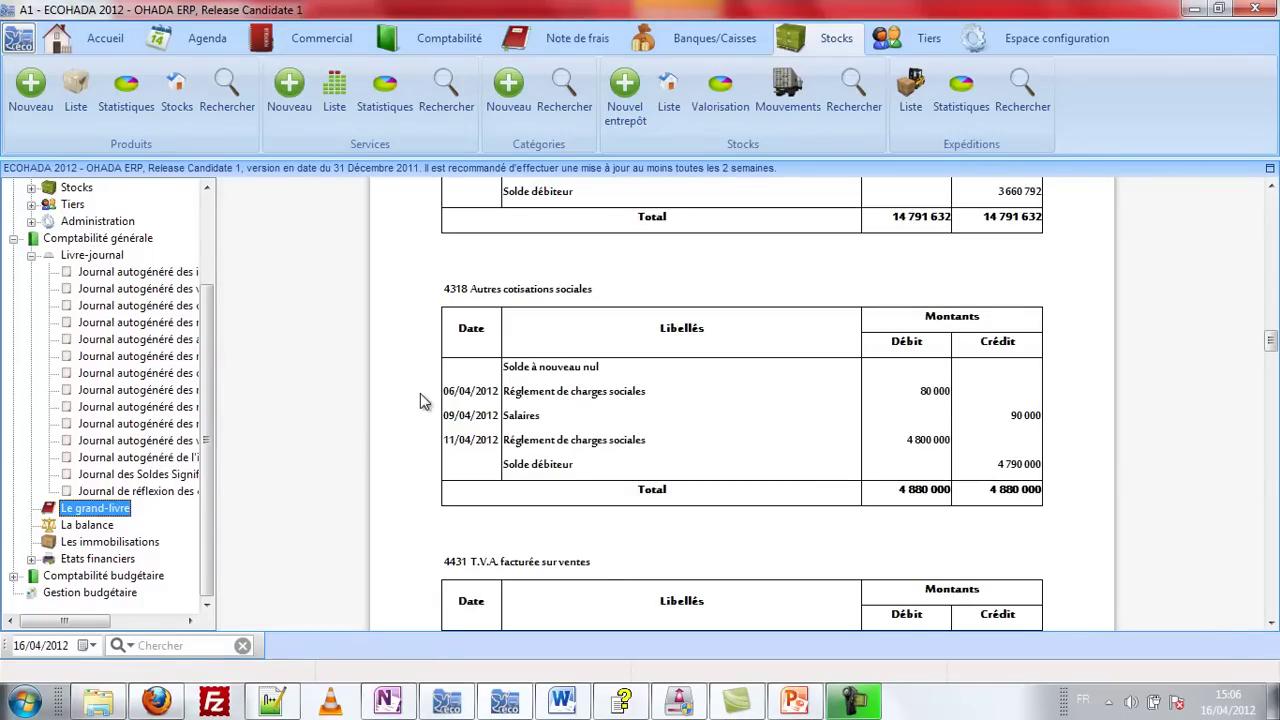
- Examine the account entries in the general ledger and the movements and final balances in the trial balance
{"action": "left_click", "coordinate": [420, 400]}
{"action": "scroll", "coordinate": [420, 400], "scroll_direction": "down", "scroll_amount": 5}
{"action": "scroll", "coordinate": [420, 393], "scroll_direction": "down", "scroll_amount": 10}
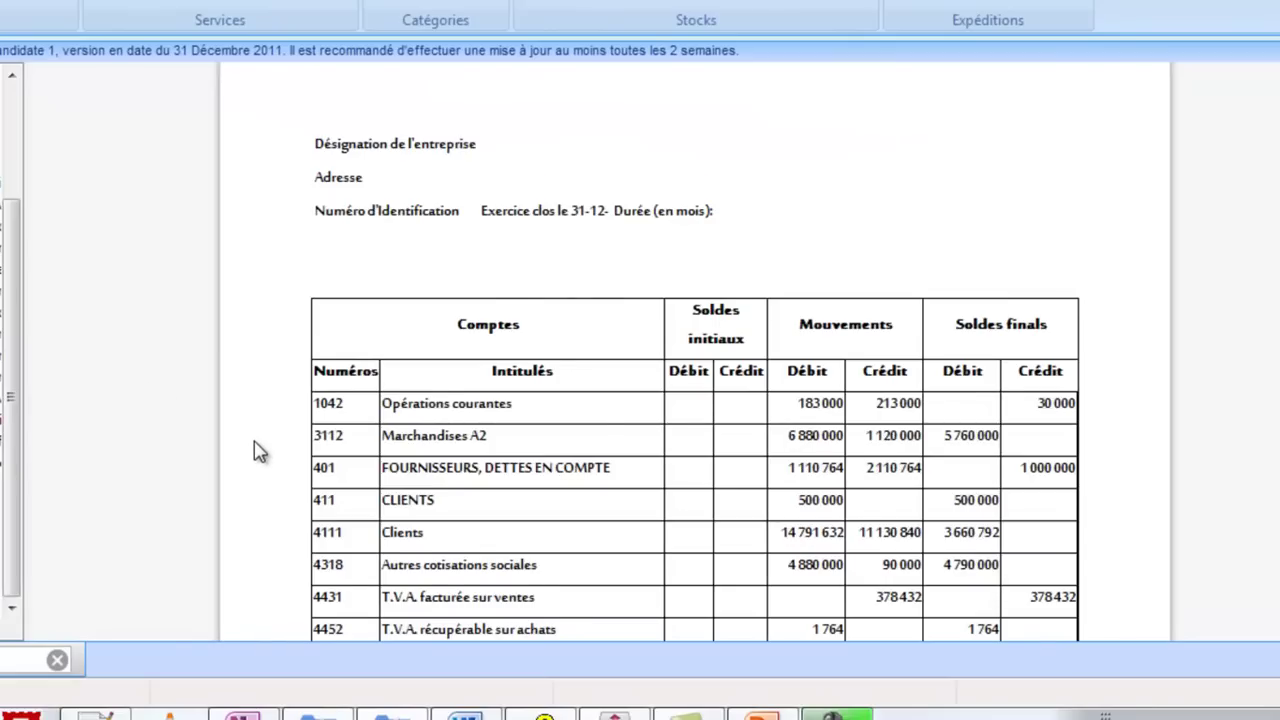
{"action": "scroll", "coordinate": [257, 451], "scroll_direction": "down", "scroll_amount": 9}
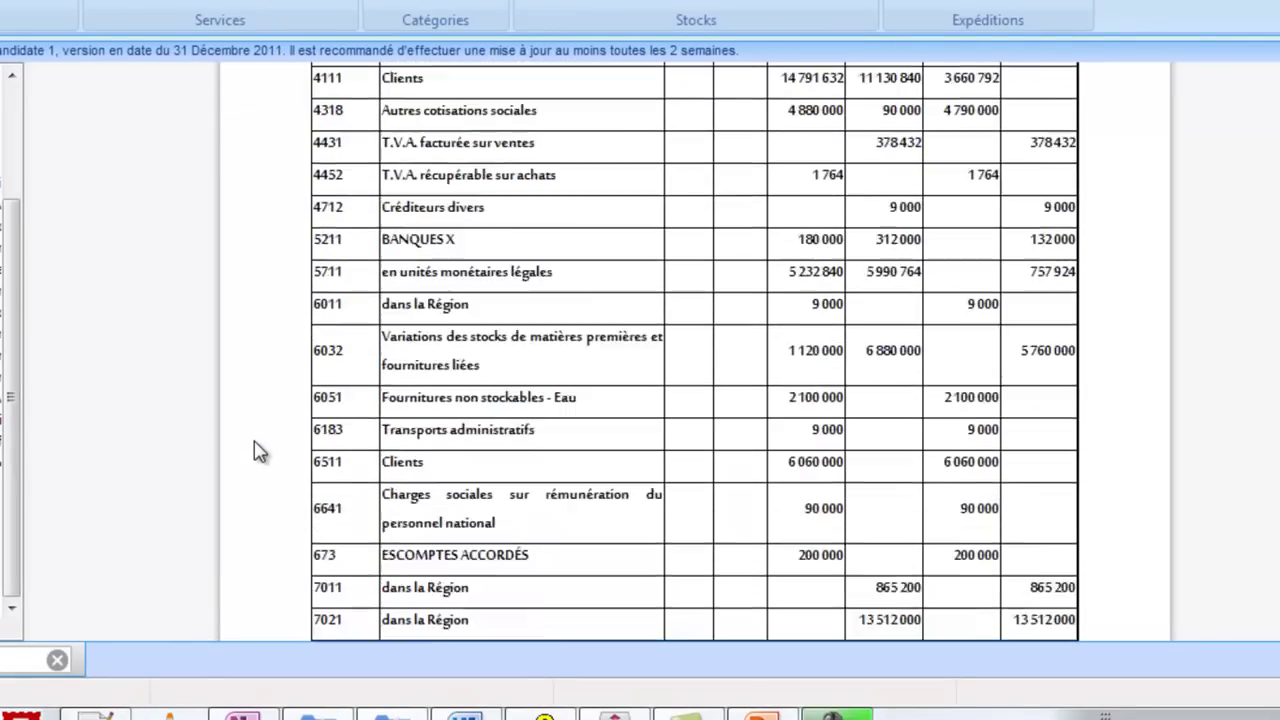
{"action": "scroll", "coordinate": [257, 451], "scroll_direction": "down", "scroll_amount": 5}
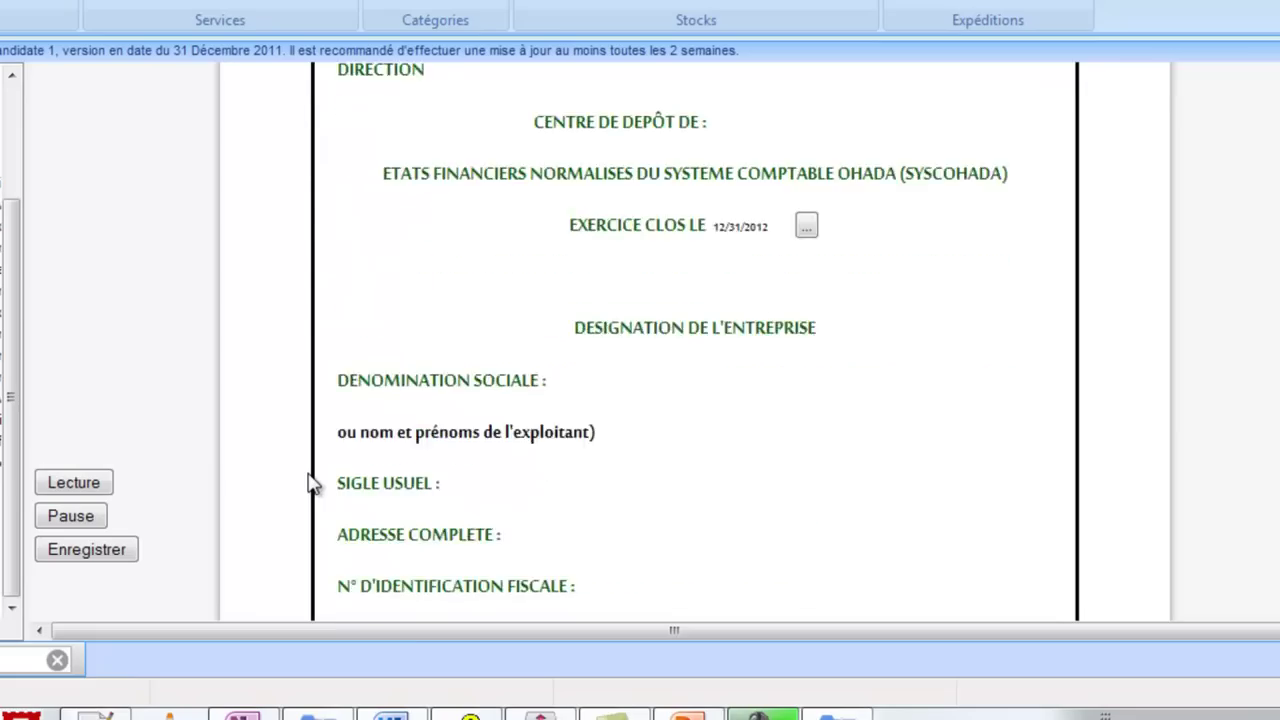
- Look through the standardised SYSCOHADA financial statements and their annex pages
{"action": "scroll", "coordinate": [309, 480], "scroll_direction": "down", "scroll_amount": 3}
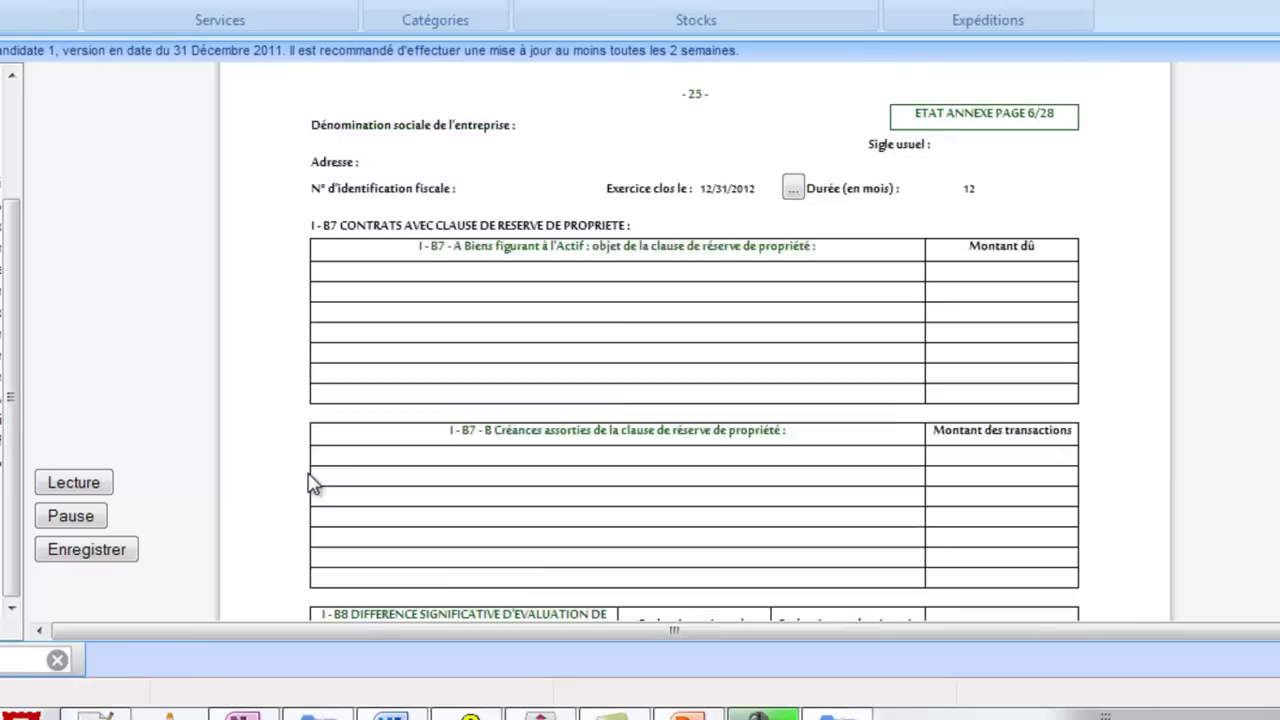
{"action": "scroll", "coordinate": [310, 483], "scroll_direction": "down", "scroll_amount": 10}
{"action": "scroll", "coordinate": [310, 483], "scroll_direction": "down", "scroll_amount": 15}
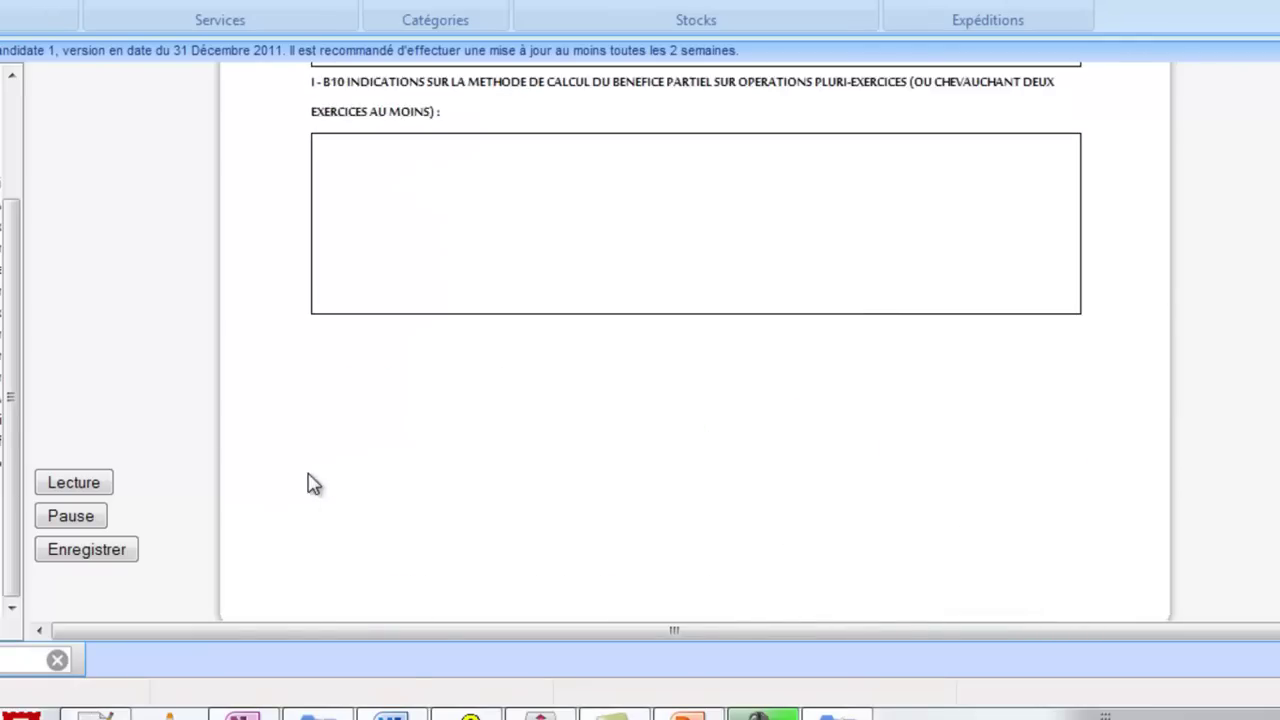
{"action": "scroll", "coordinate": [310, 483], "scroll_direction": "down", "scroll_amount": 20}
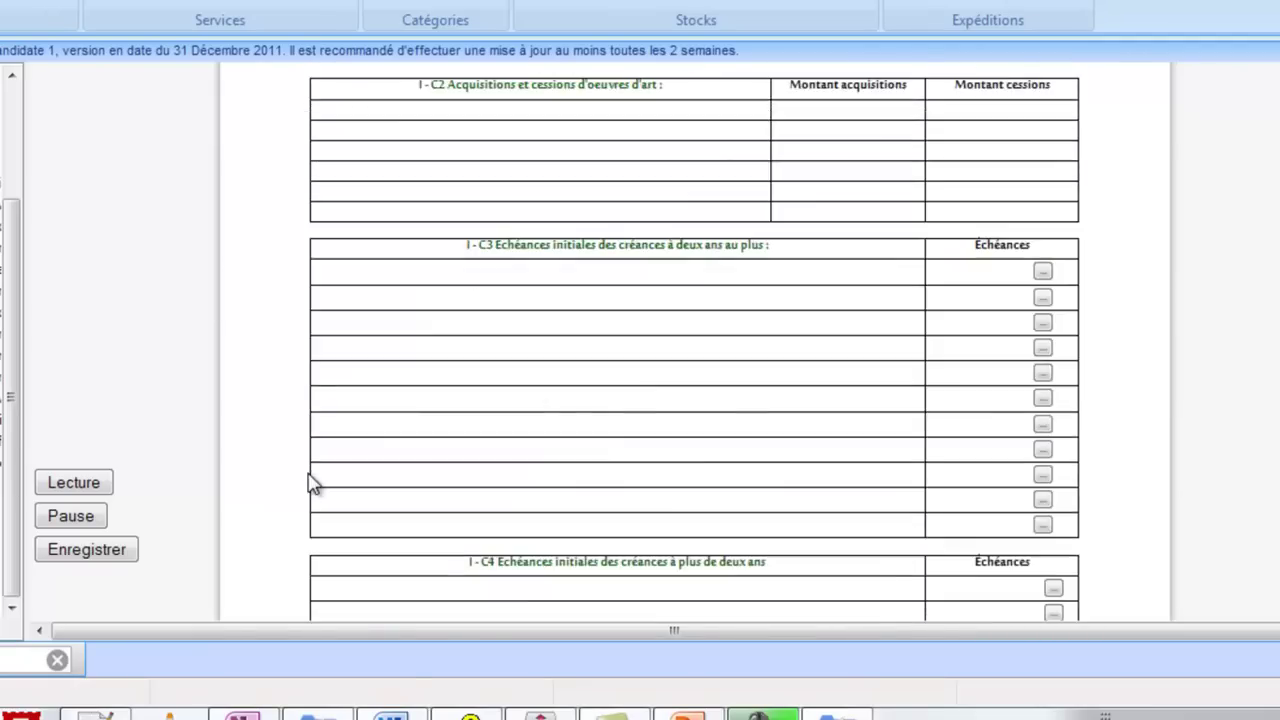
- Examine the corporate income tax declaration pages of the financial statements, from the identification section to the taxable result and balance sheet
{"action": "scroll", "coordinate": [310, 483], "scroll_direction": "down", "scroll_amount": 8}
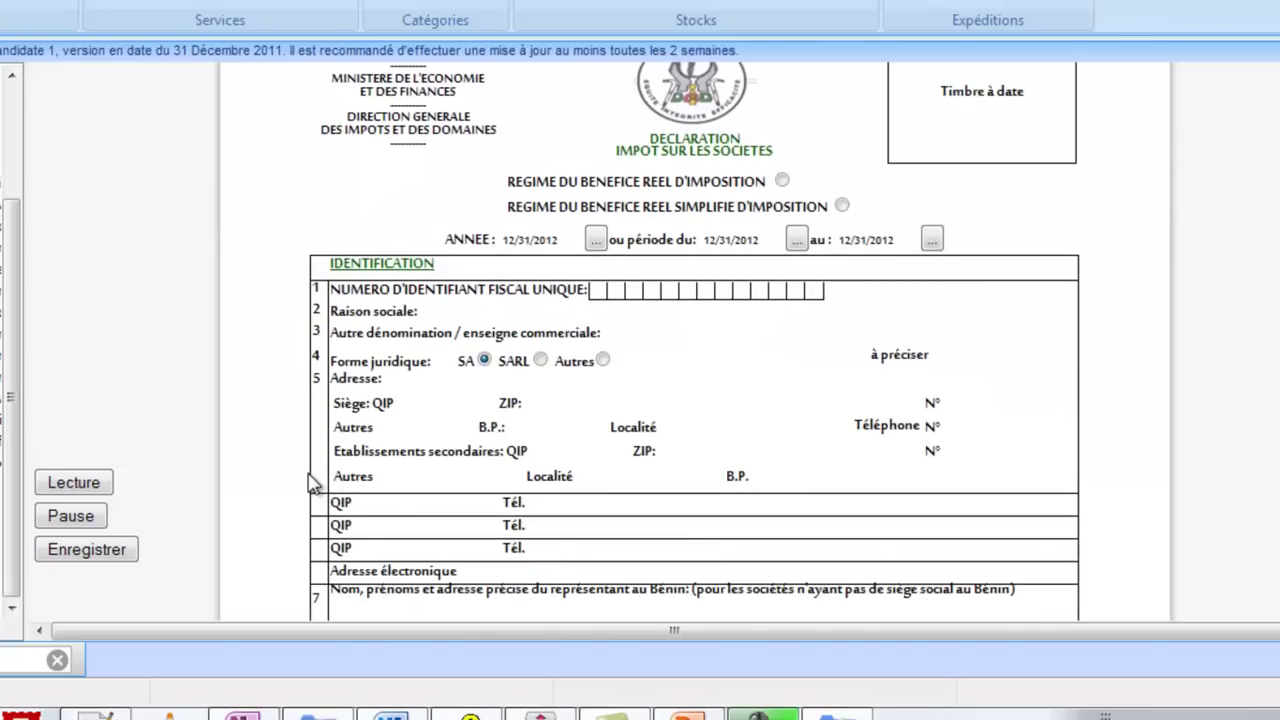
{"action": "scroll", "coordinate": [310, 483], "scroll_direction": "down", "scroll_amount": 10}
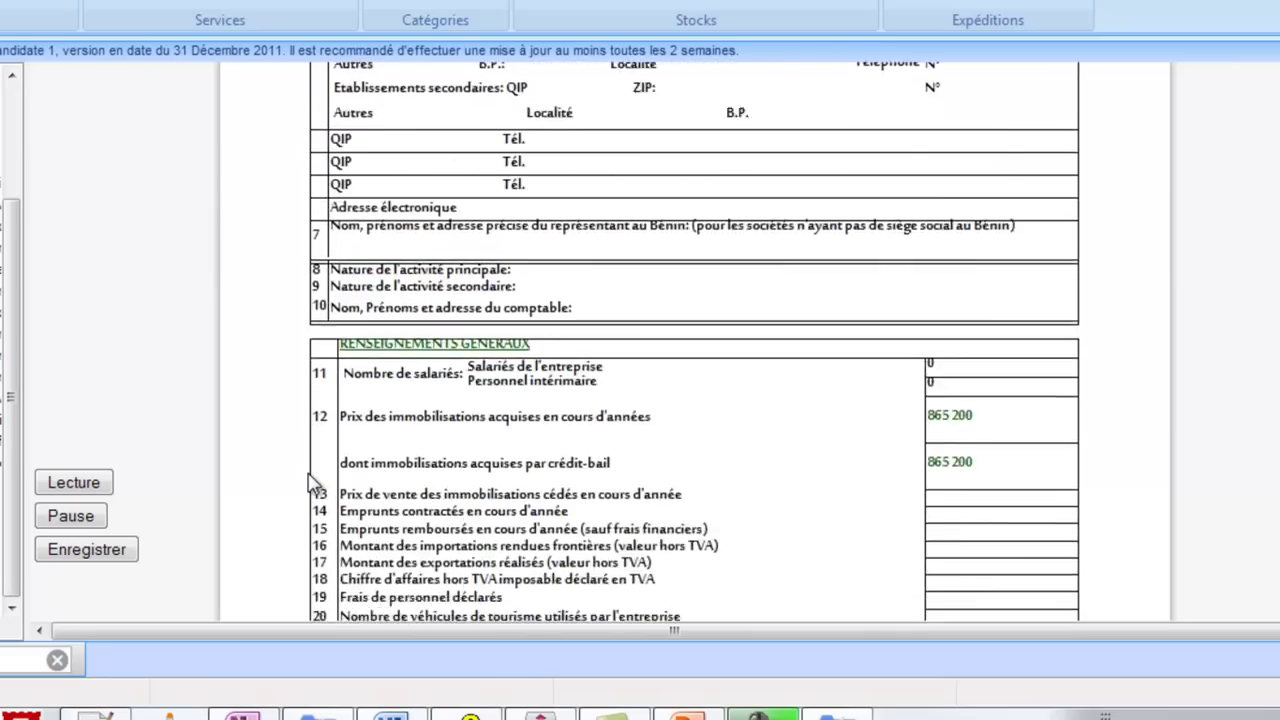
{"action": "scroll", "coordinate": [310, 483], "scroll_direction": "down", "scroll_amount": 3}
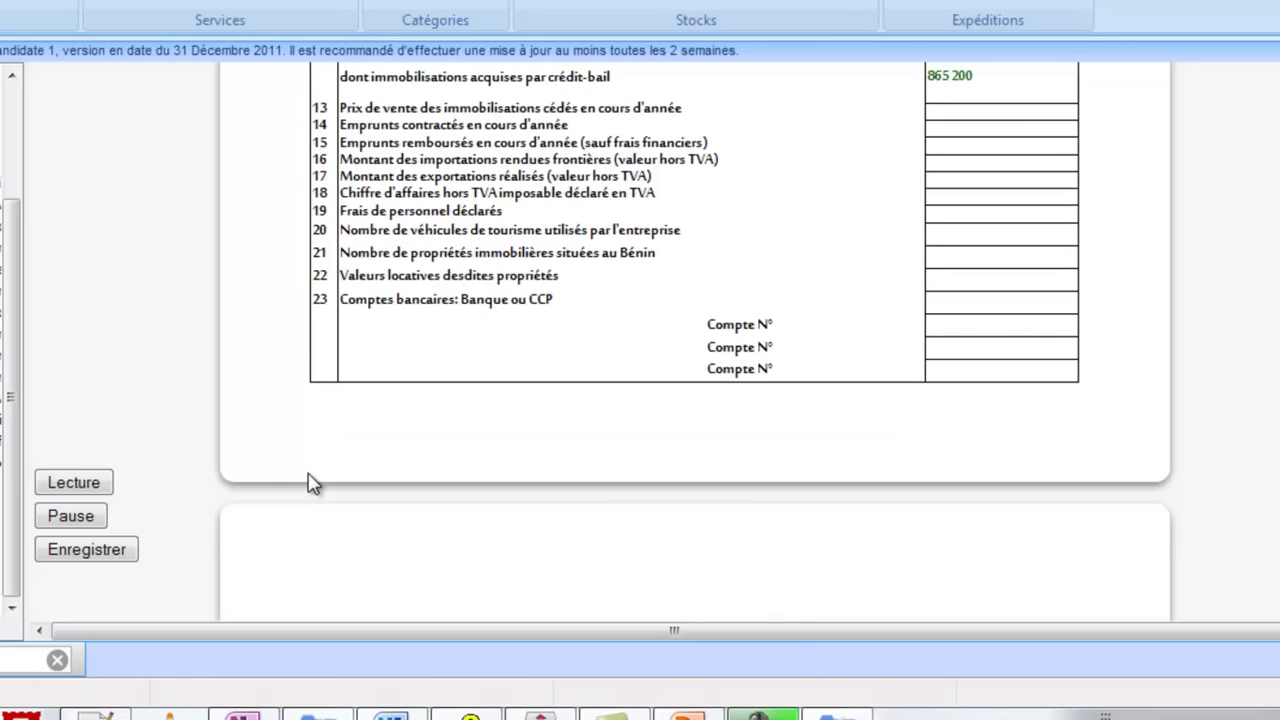
{"action": "scroll", "coordinate": [310, 483], "scroll_direction": "down", "scroll_amount": 10}
{"action": "scroll", "coordinate": [311, 483], "scroll_direction": "down", "scroll_amount": 12}
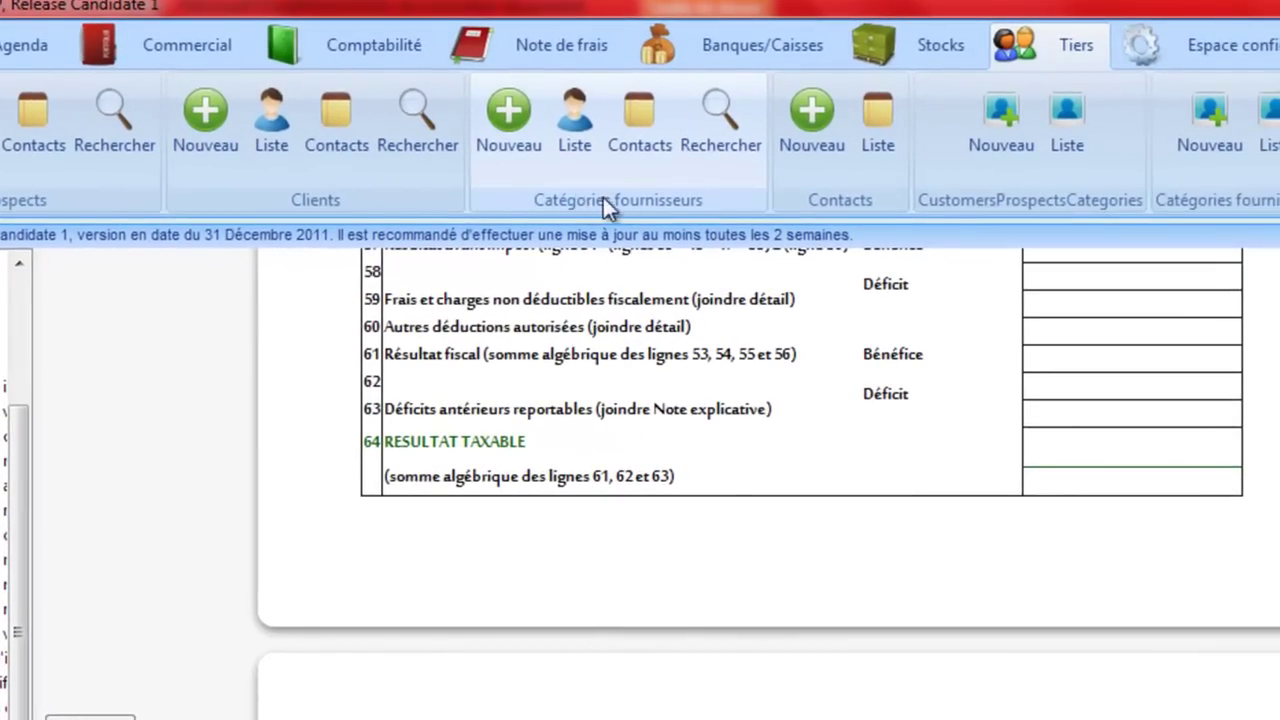
- Review the functions offered for stocks, banks and cash, expense reports, accounting, commercial management and the agenda
{"action": "scroll", "coordinate": [807, 208], "scroll_direction": "up", "scroll_amount": 1}
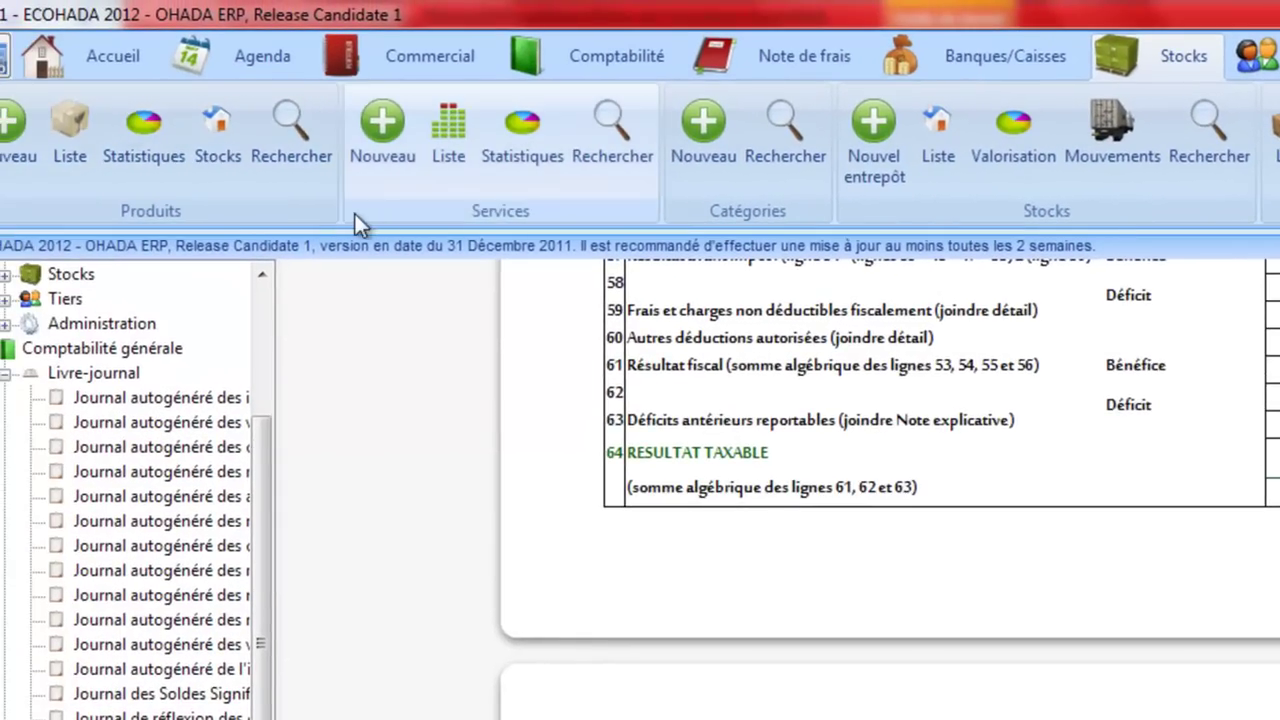
{"action": "left_click", "coordinate": [1002, 56]}
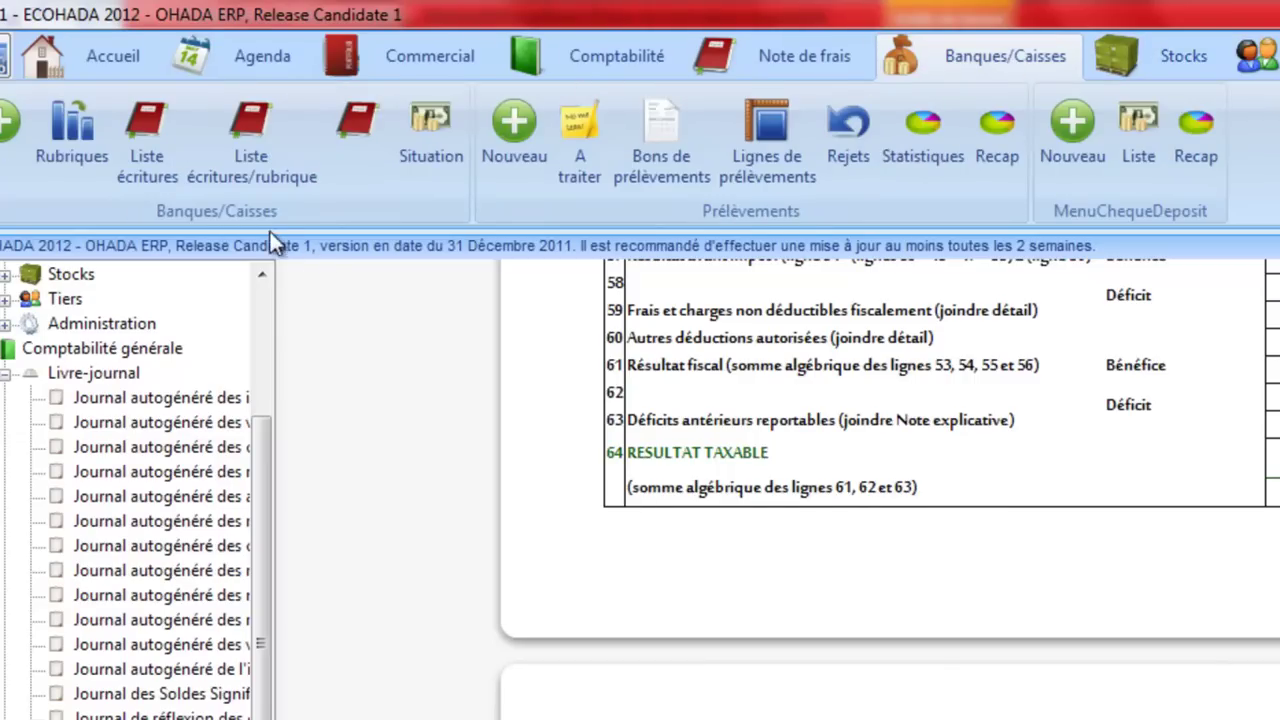
{"action": "left_click", "coordinate": [808, 56]}
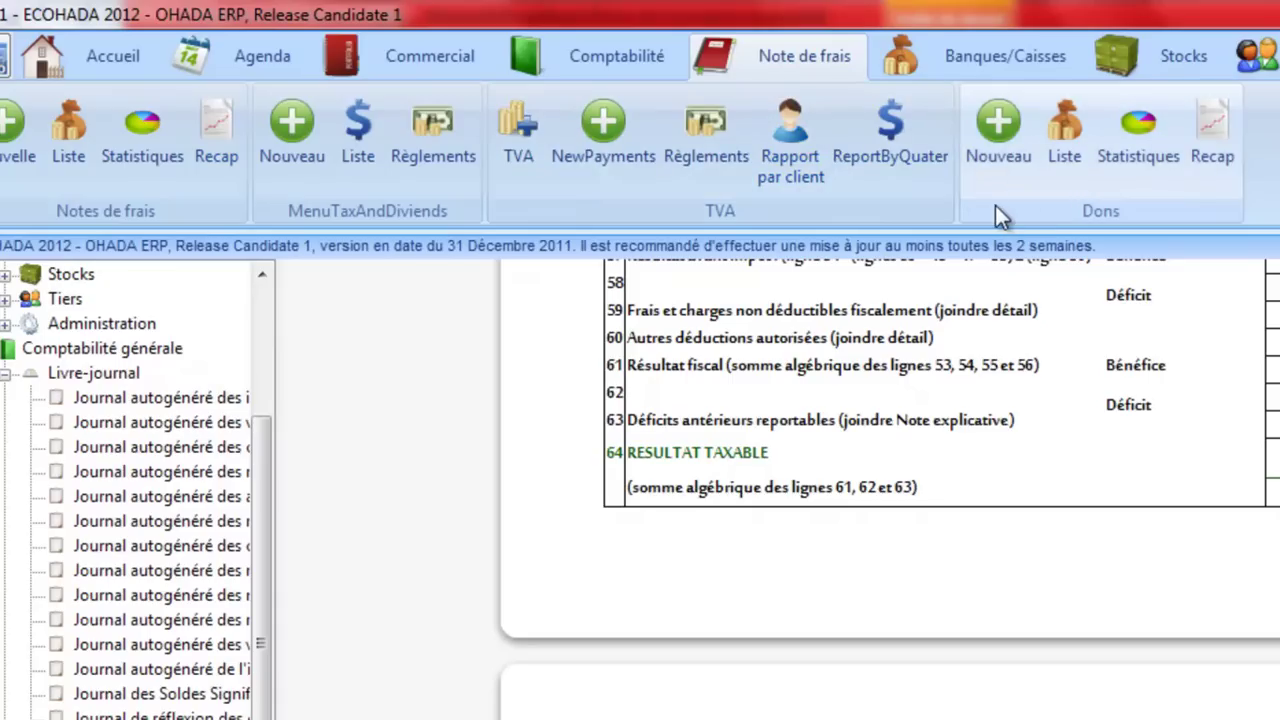
{"action": "left_click", "coordinate": [590, 60]}
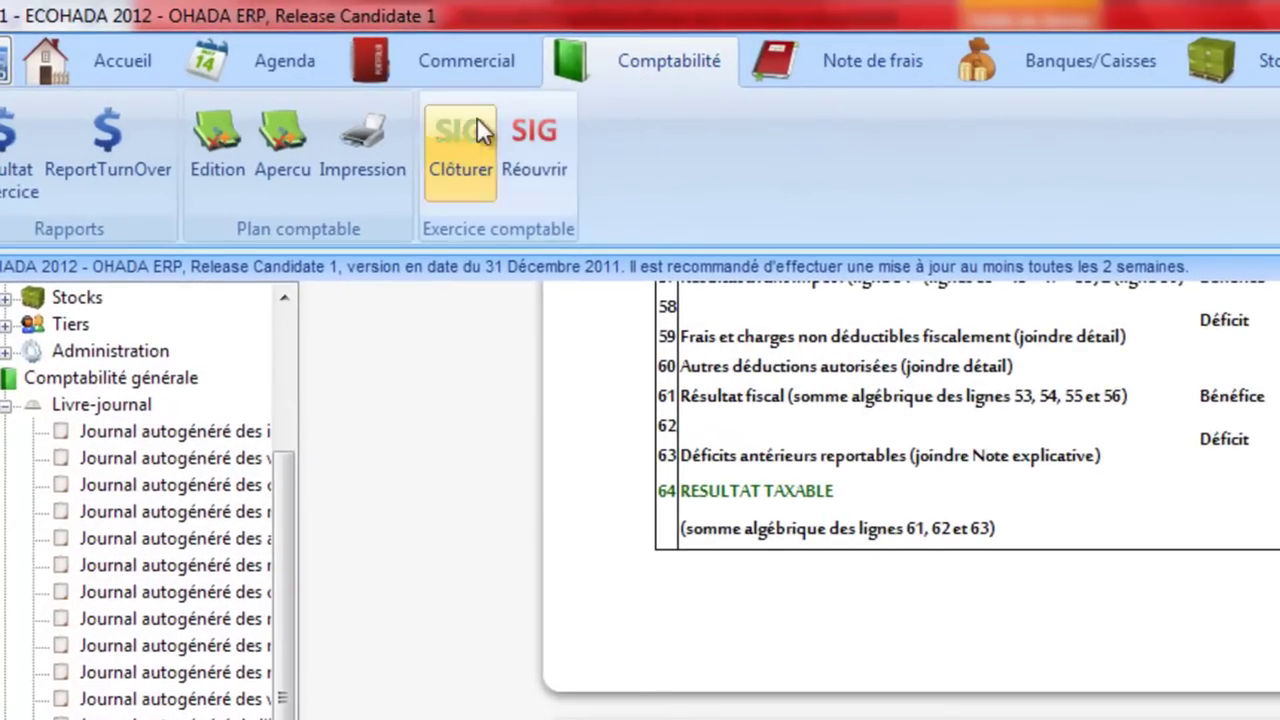
{"action": "left_click", "coordinate": [458, 60]}
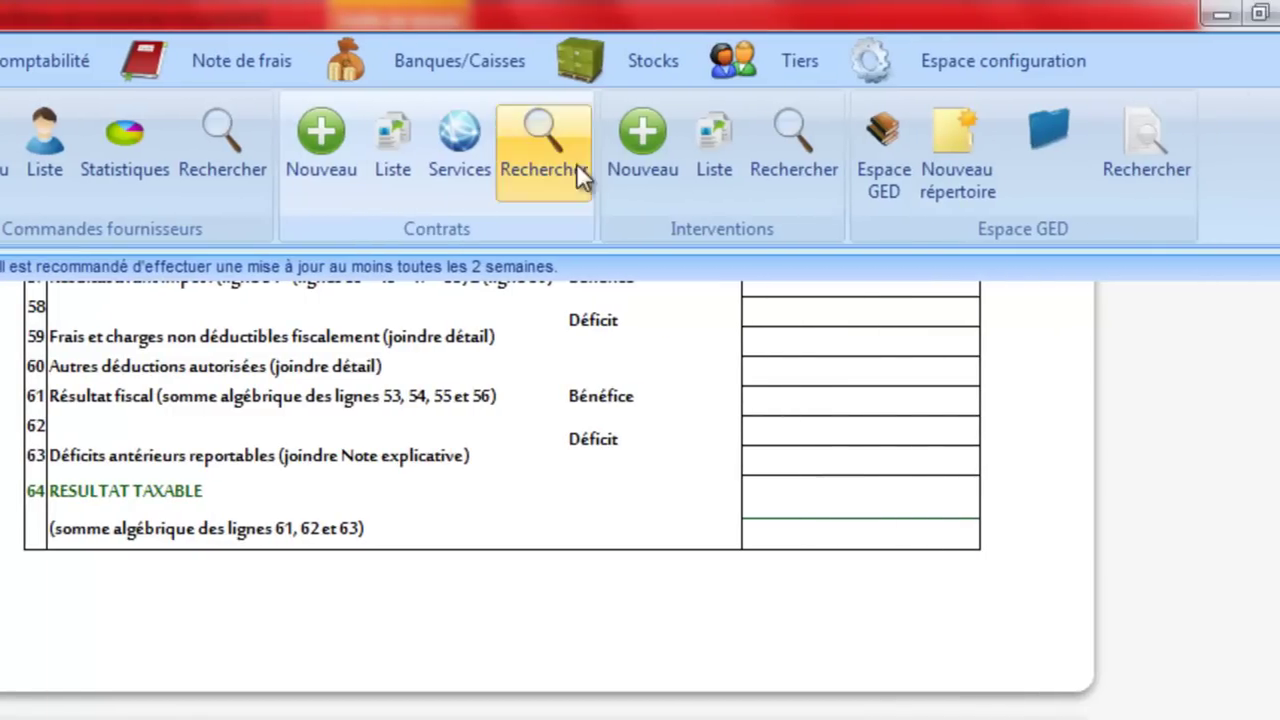
{"action": "left_click", "coordinate": [92, 69]}
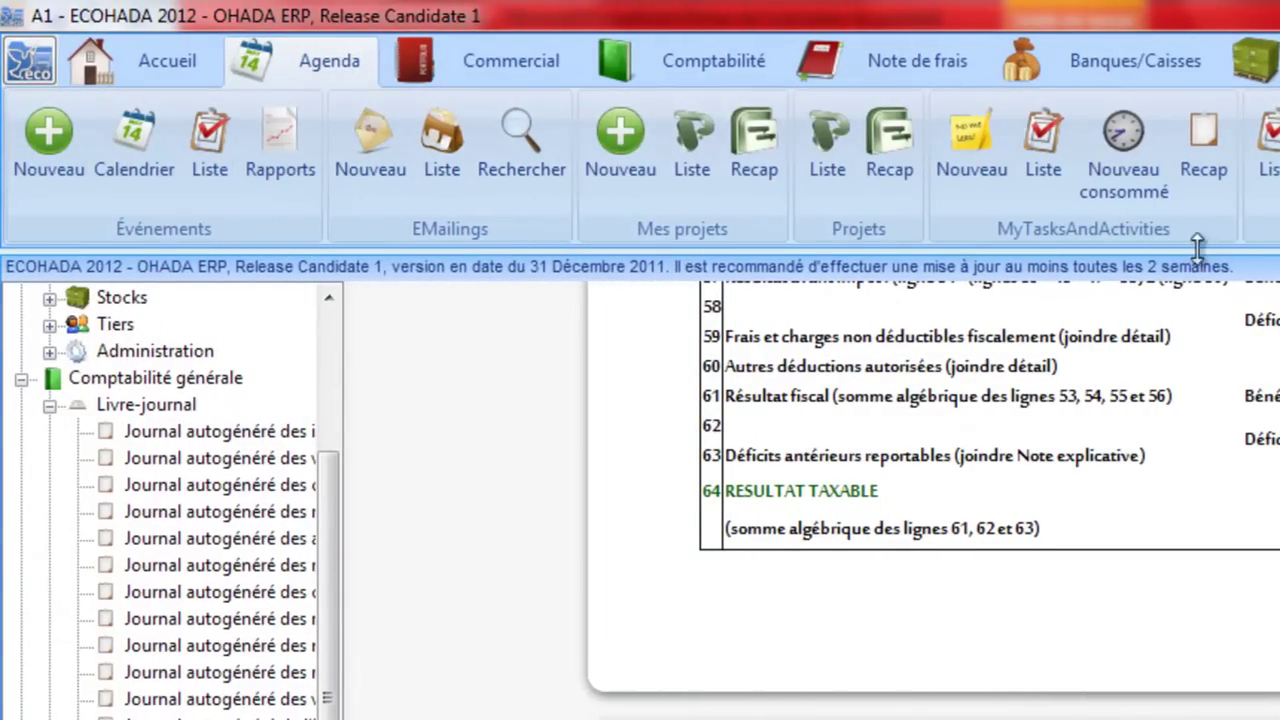
- Expand the budget accounting branch and view the budget management and general accounting fixed assets pages
{"action": "scroll", "coordinate": [183, 58], "scroll_direction": "down", "scroll_amount": 1}
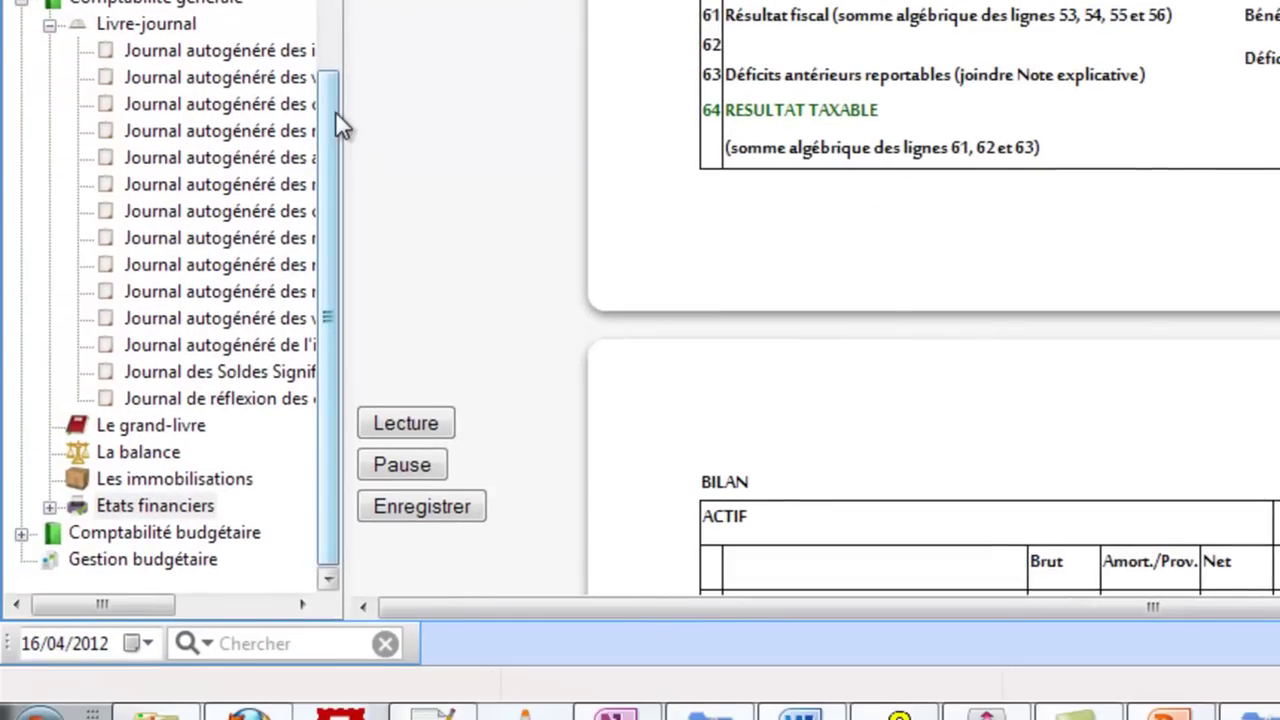
{"action": "left_click", "coordinate": [22, 532]}
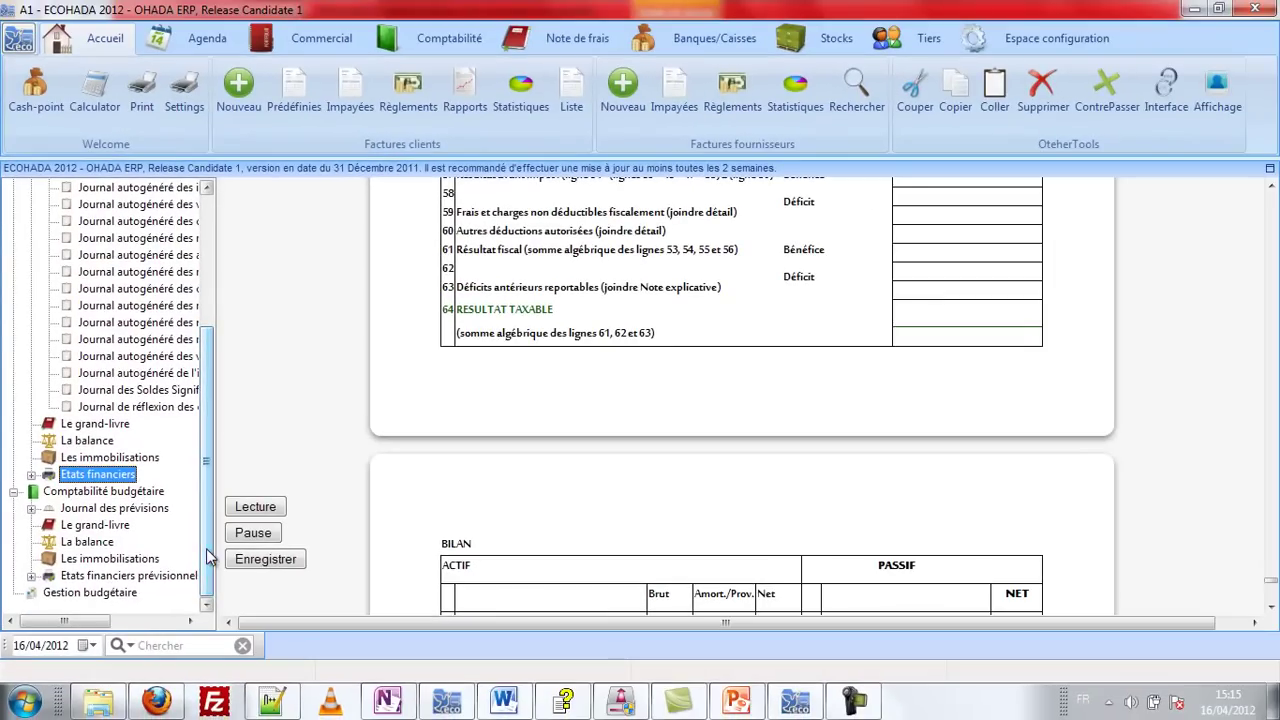
{"action": "left_click", "coordinate": [100, 593]}
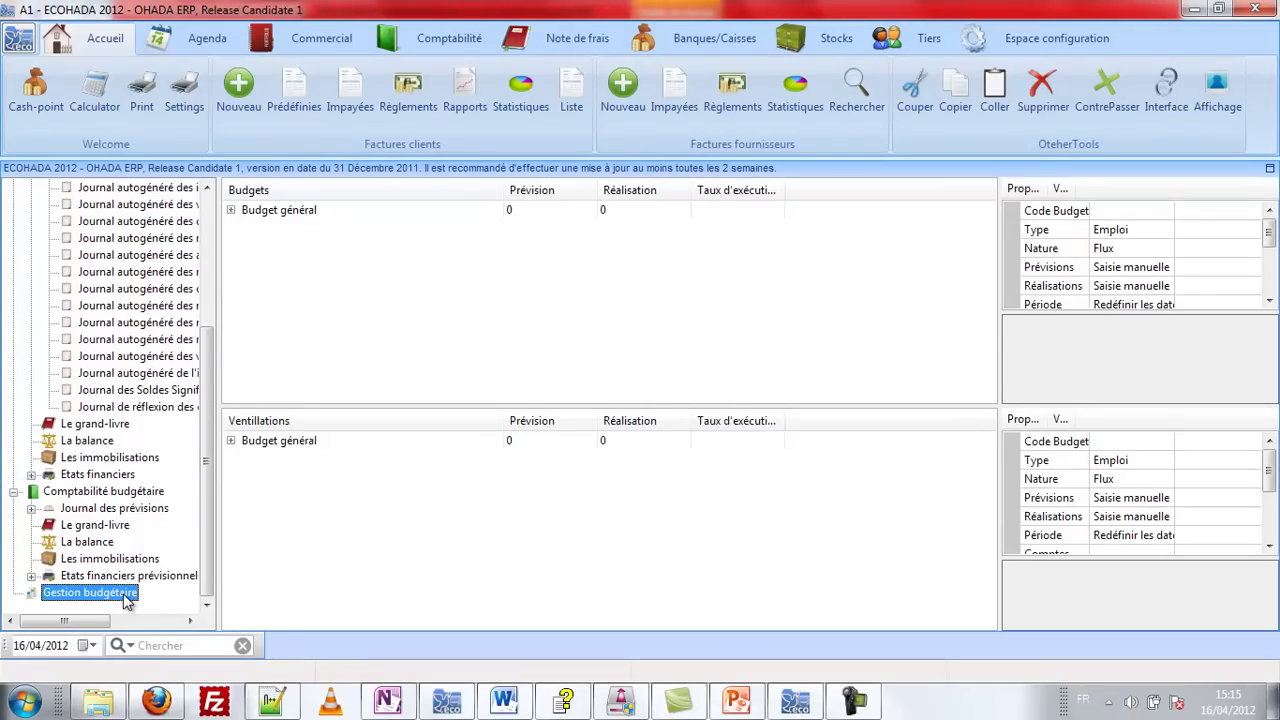
{"action": "left_click", "coordinate": [143, 462]}
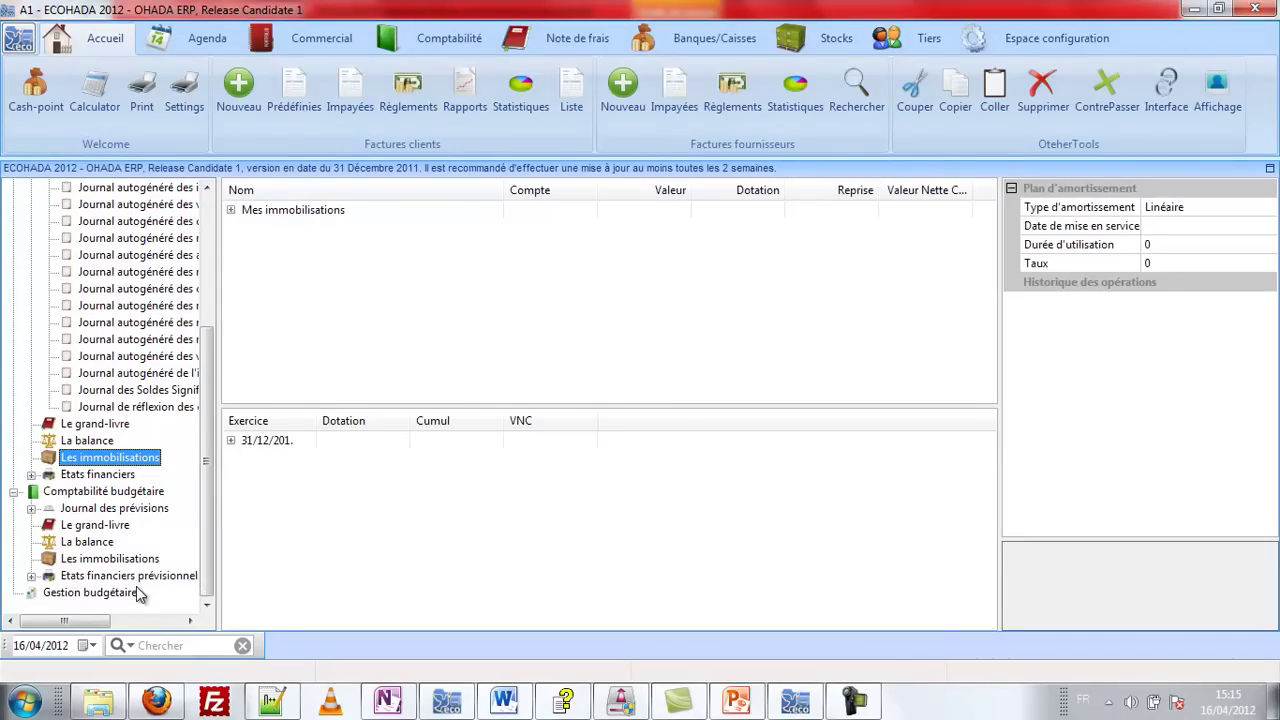
{"action": "left_click", "coordinate": [100, 593]}
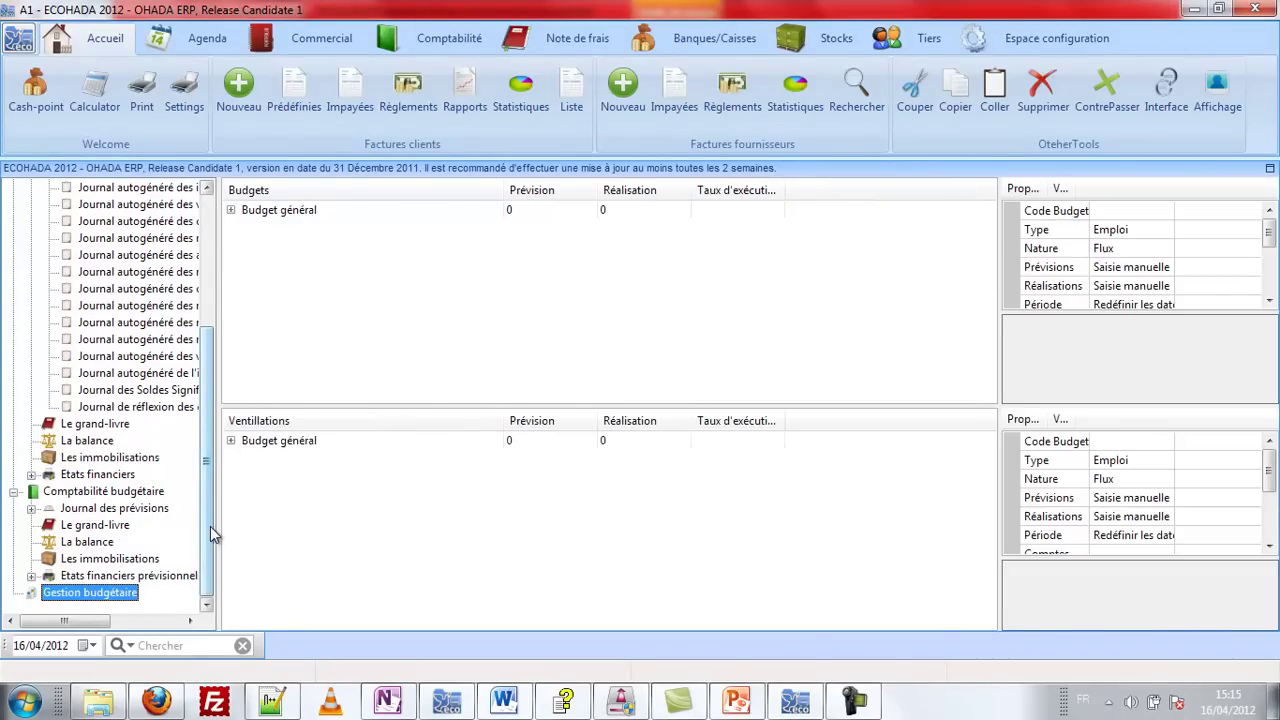
{"action": "left_click_drag", "start_coordinate": [210, 526], "coordinate": [210, 386]}
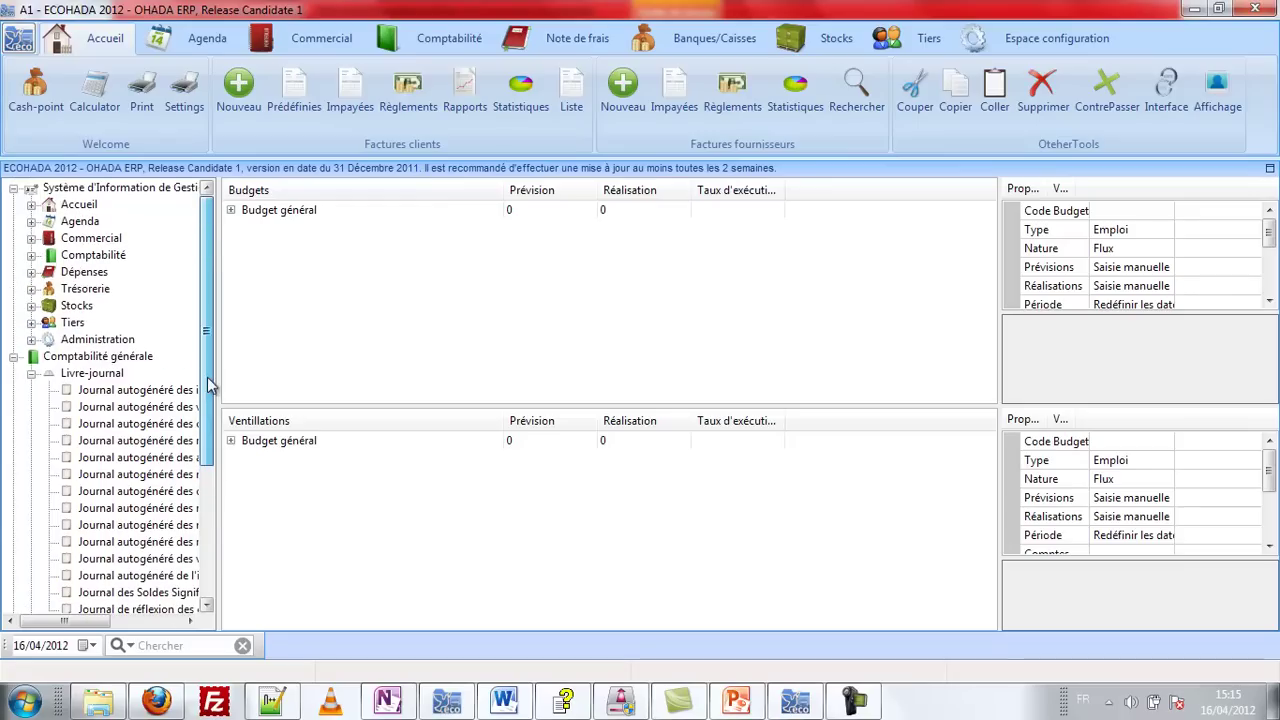
{"action": "left_click", "coordinate": [31, 373]}
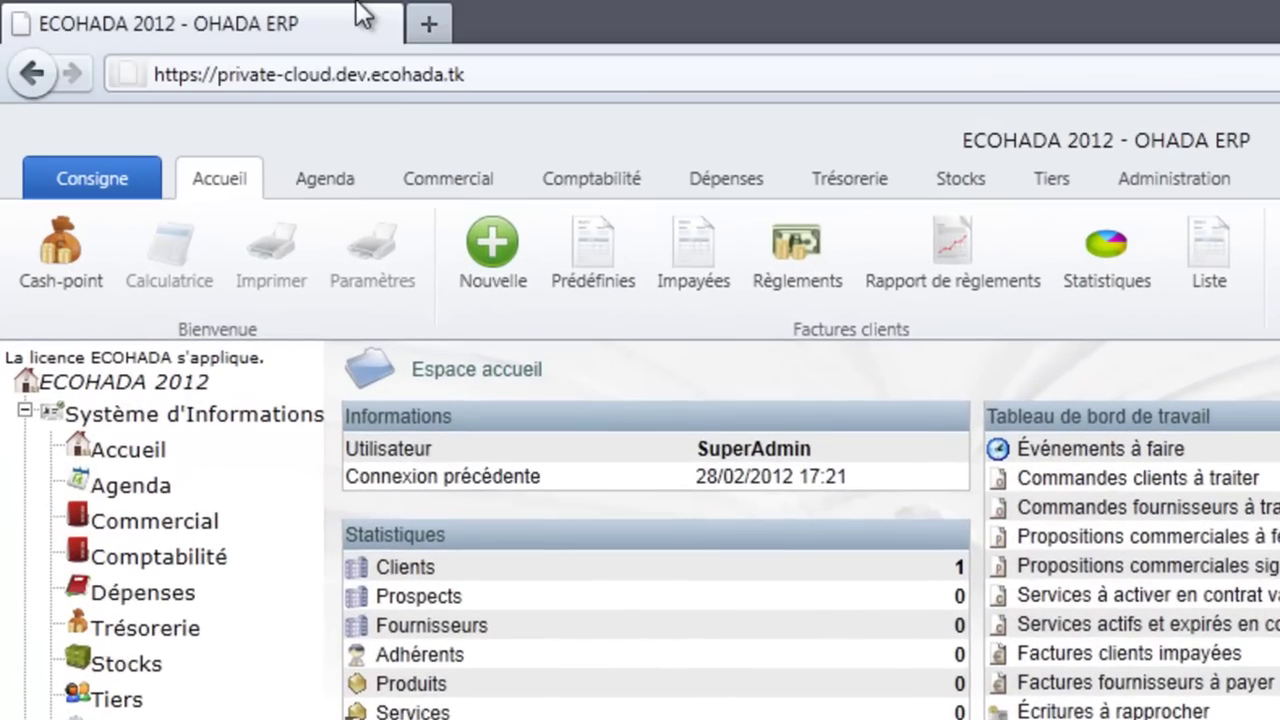
{"action": "left_click", "coordinate": [370, 64]}
{"action": "type", "text": "http://live.ecohada.tk"}
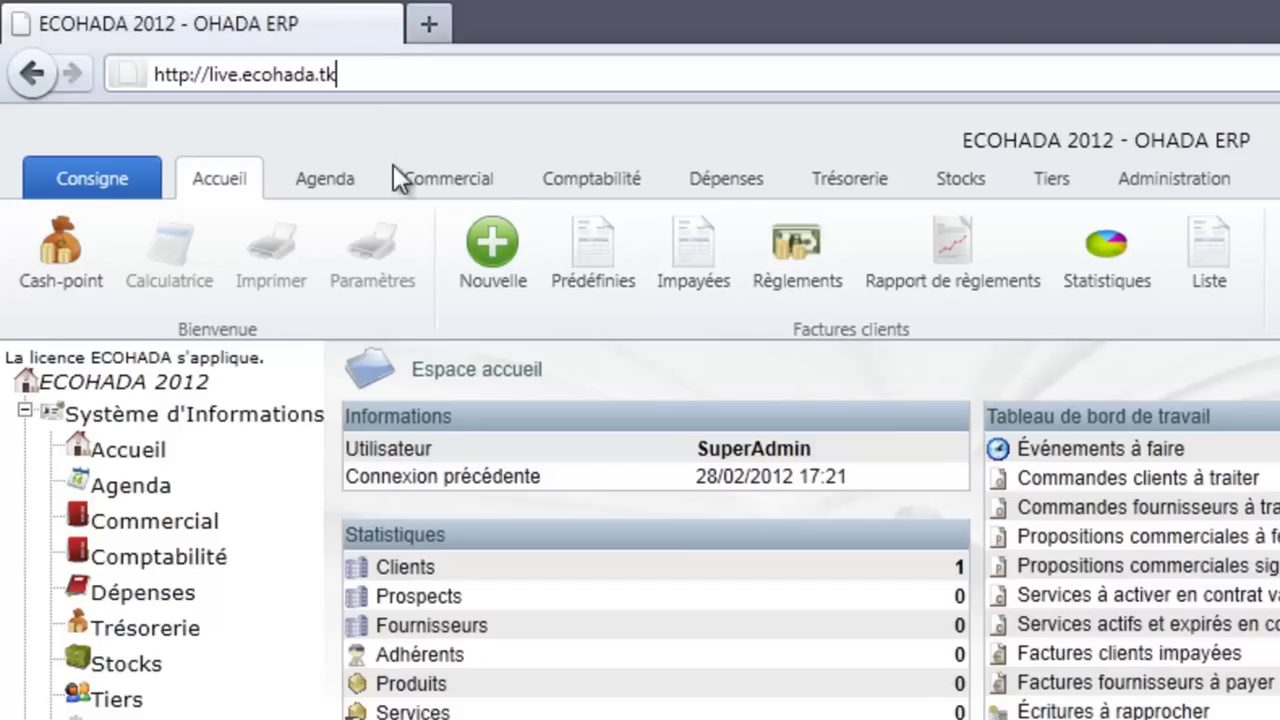
{"action": "key", "text": "Return"}
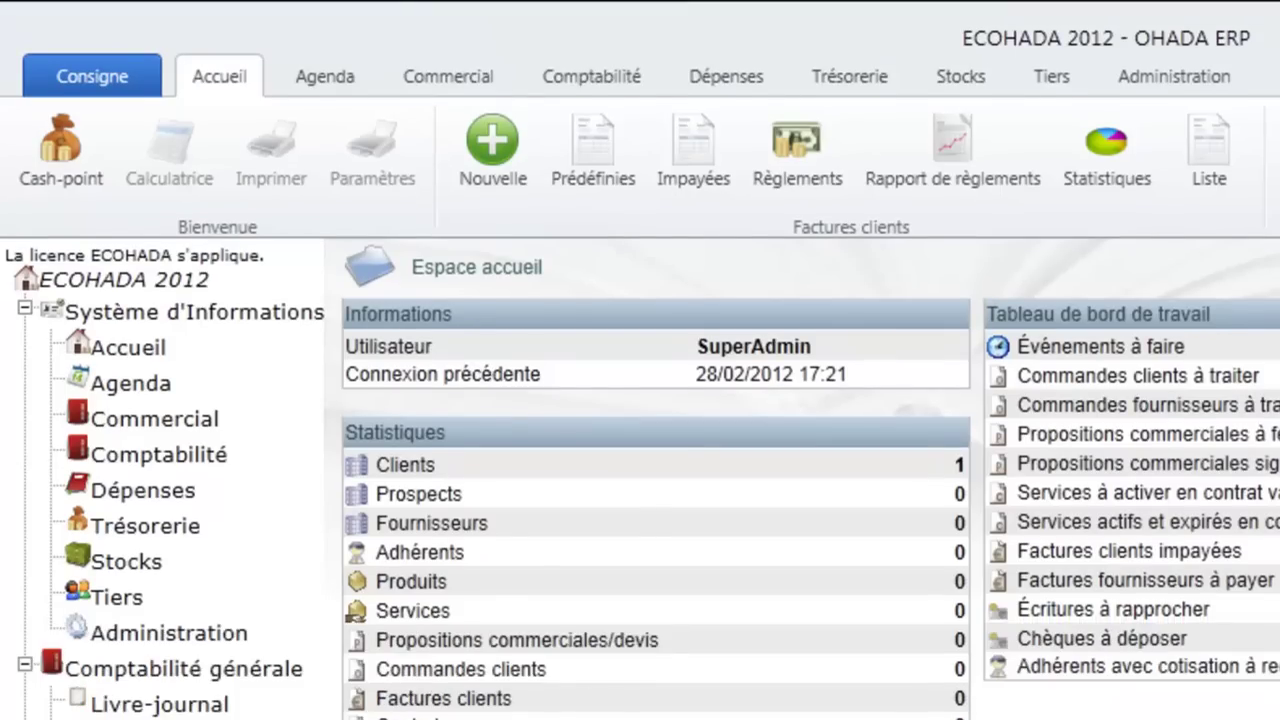